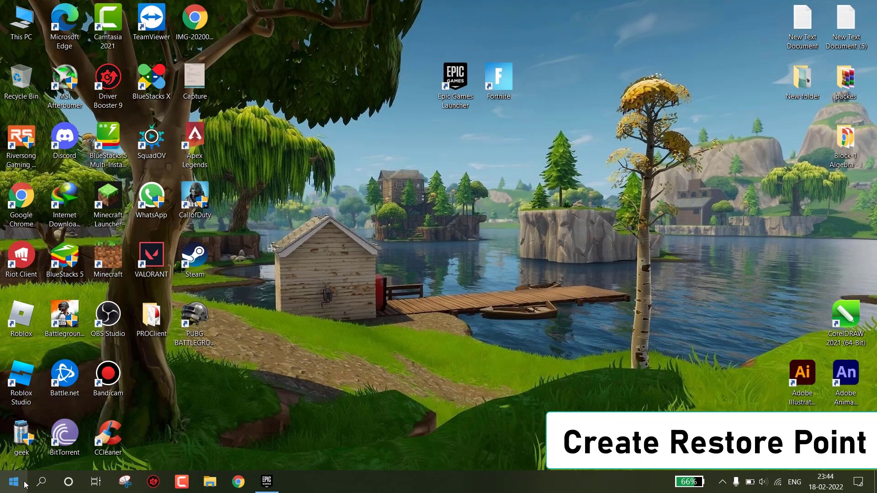
Turn on system protection for the Windows-SSD (C:) drive in System Properties.
left_click(42, 483)
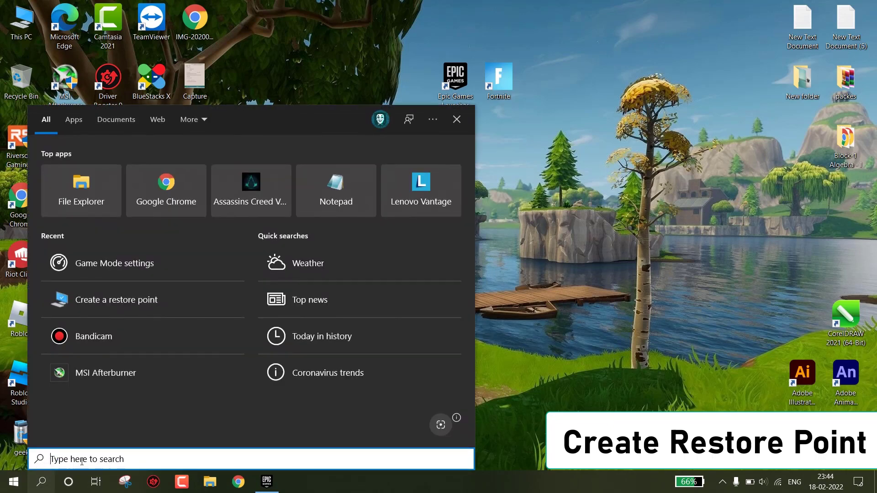
type("res")
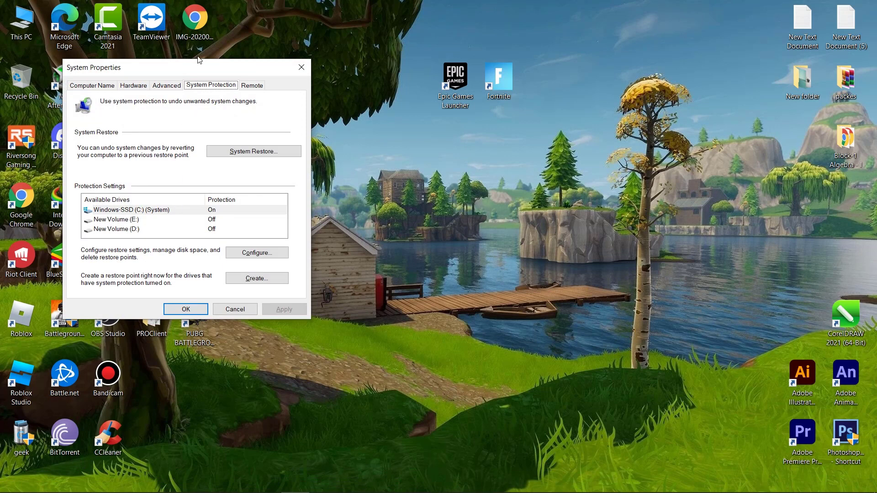
left_click_drag(199, 65, 469, 127)
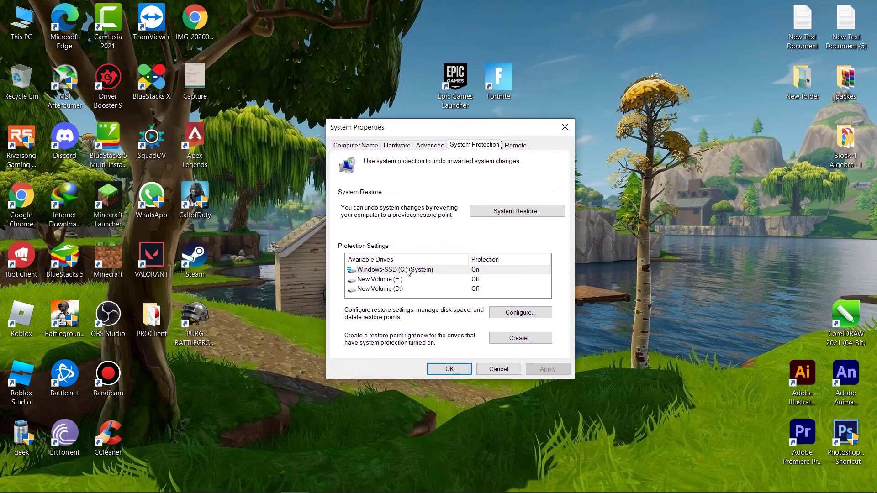
left_click(361, 270)
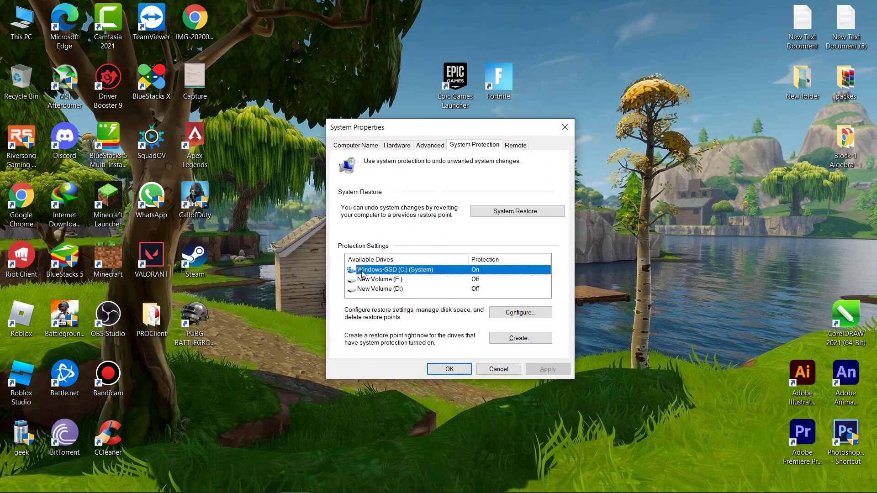
left_click(500, 313)
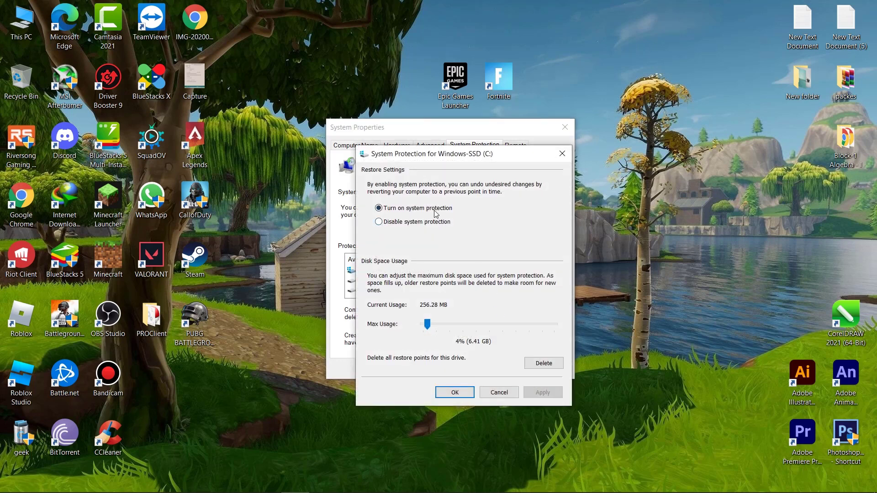
left_click(379, 208)
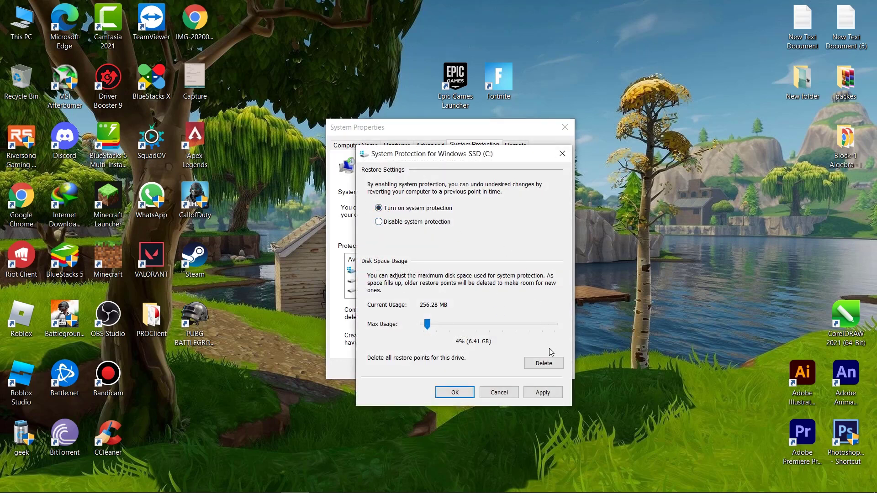
left_click(543, 391)
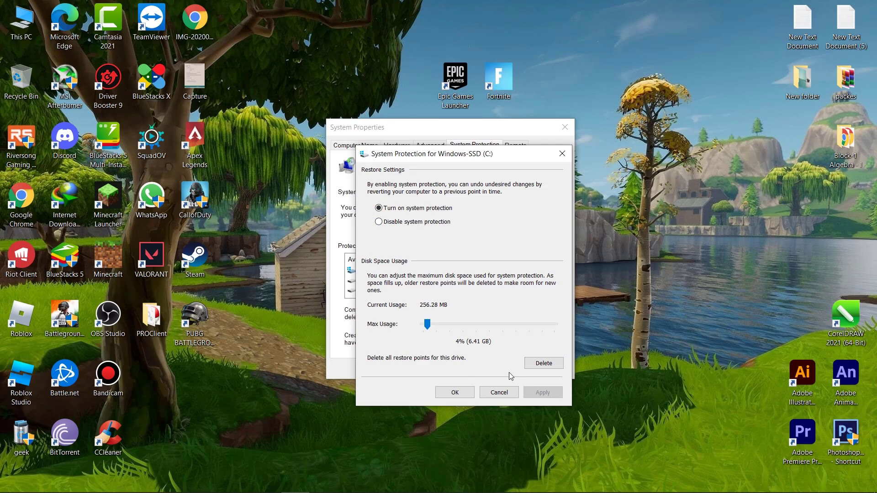
left_click(453, 391)
Create a new restore point for drive C and dismiss the success message.
left_click(520, 338)
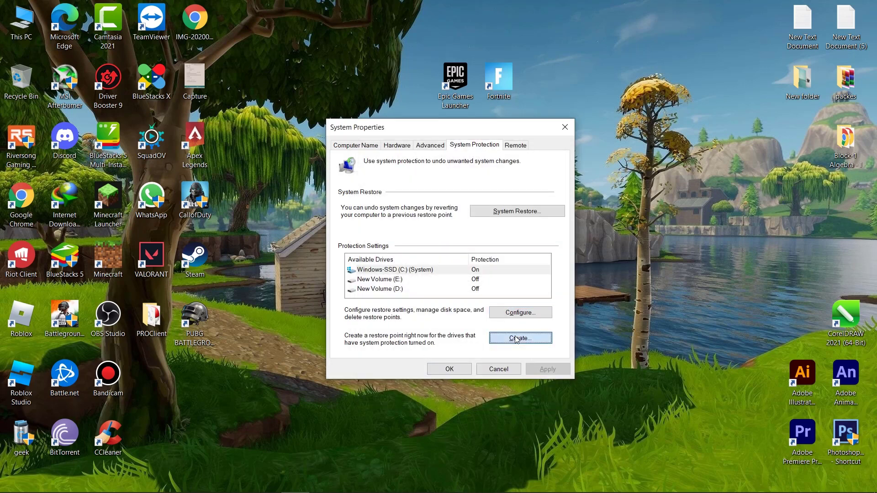
type("fortnite")
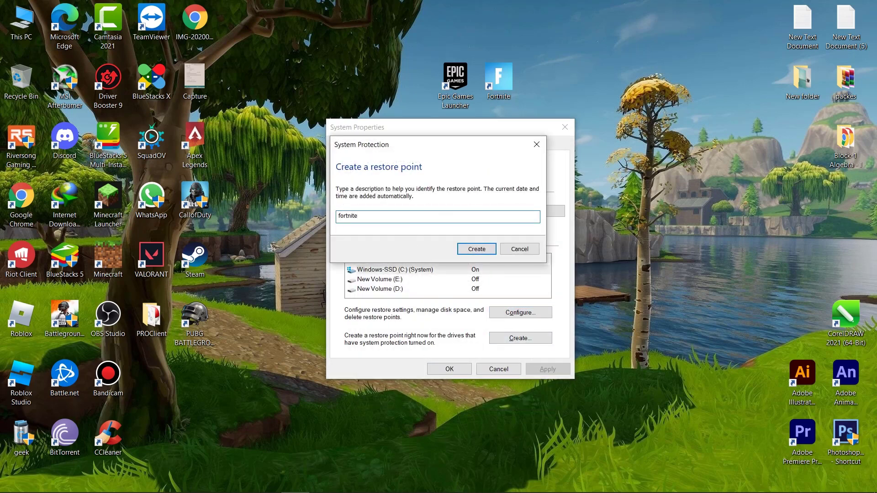
key("Return")
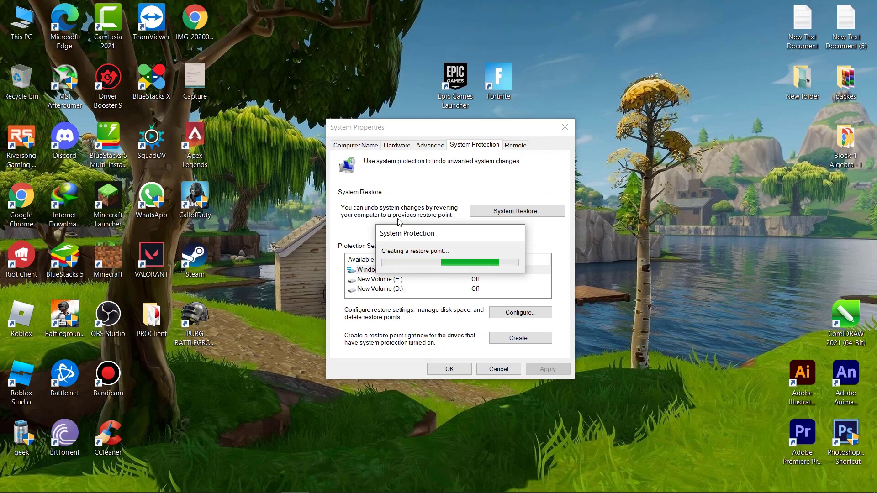
left_click(520, 258)
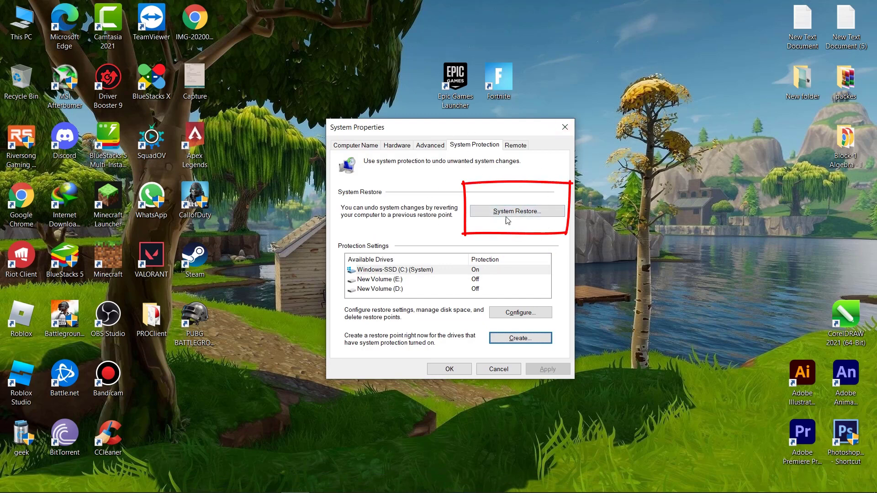
Turn off notifications from apps and other senders in System settings.
left_click(539, 219)
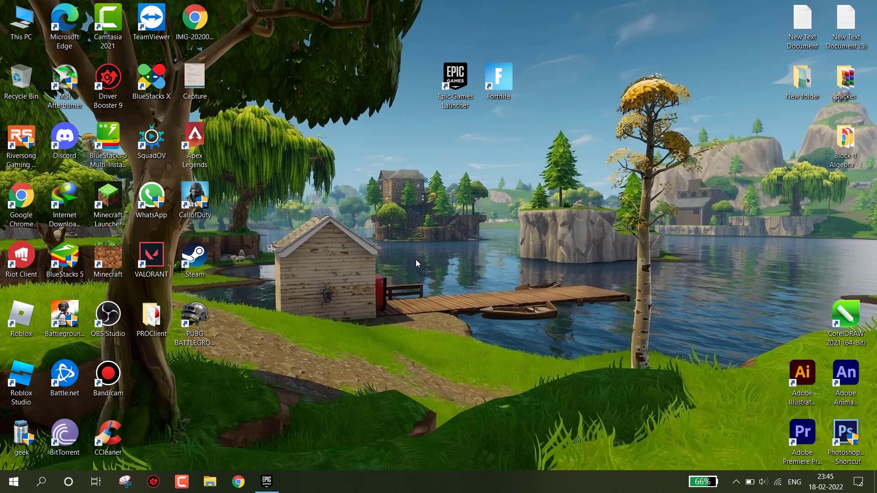
left_click(14, 484)
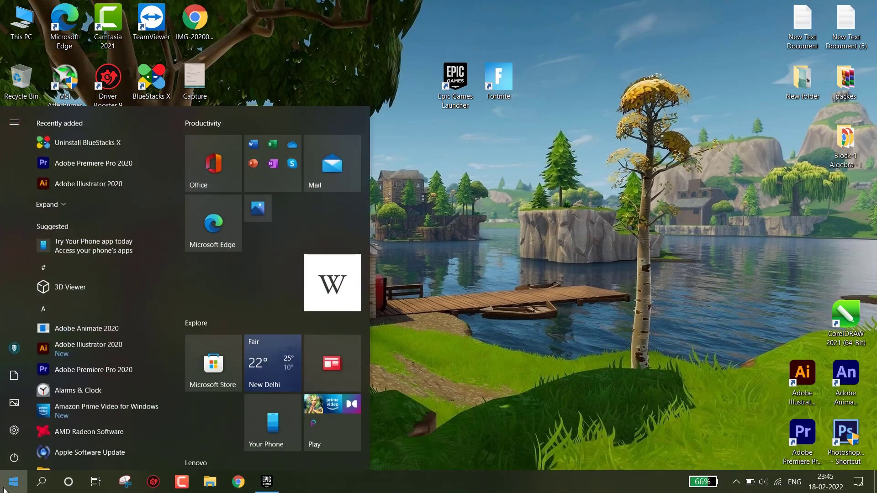
left_click(15, 437)
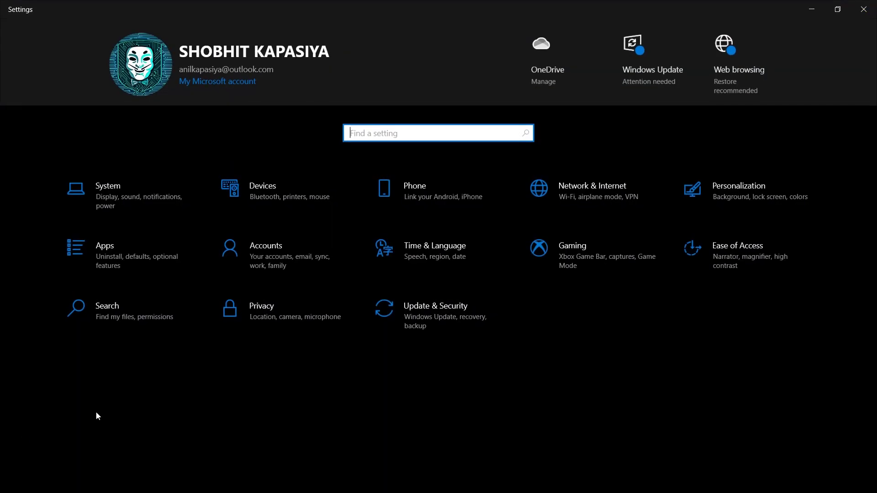
left_click(111, 200)
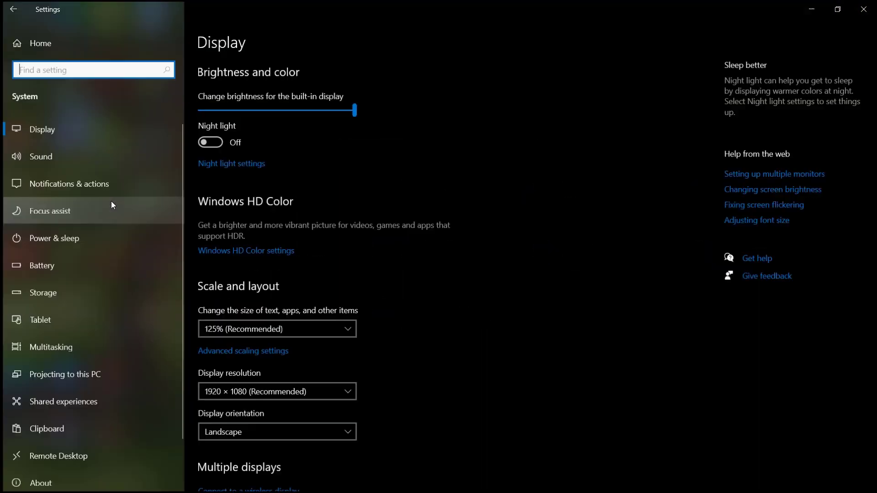
left_click(62, 190)
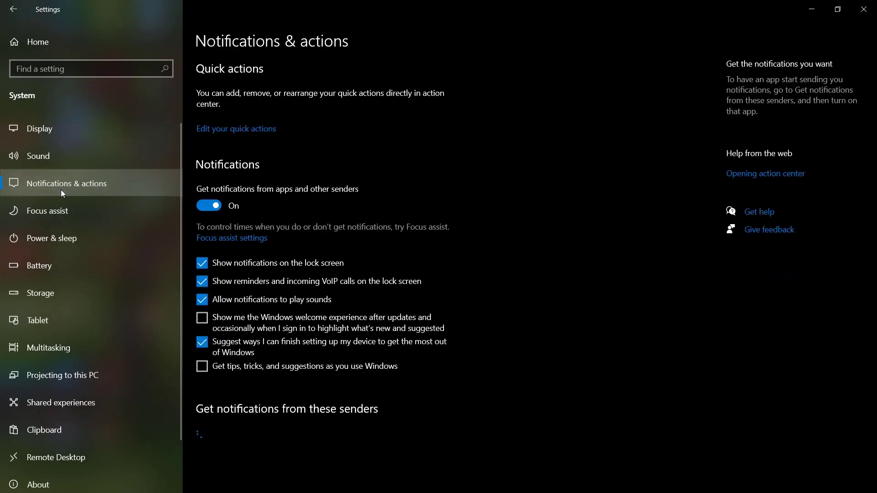
left_click(209, 205)
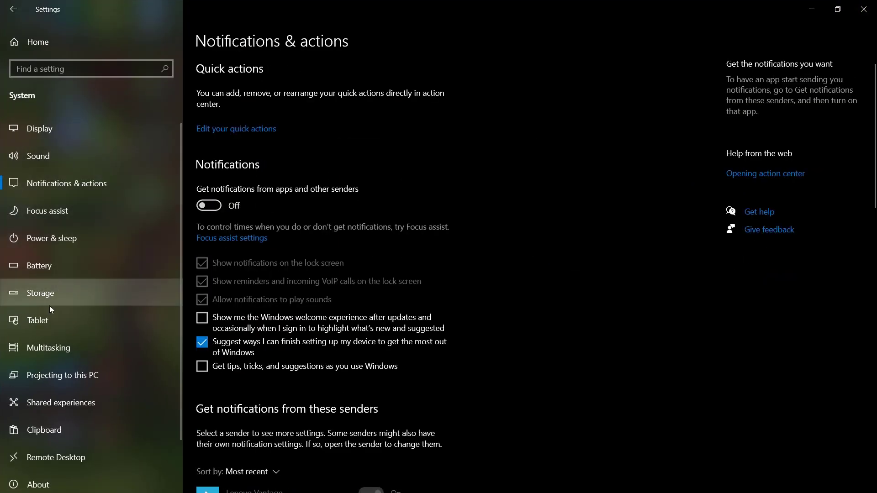
Turn off Snap windows under Multitasking, then view the Personalization Colors page.
left_click(54, 342)
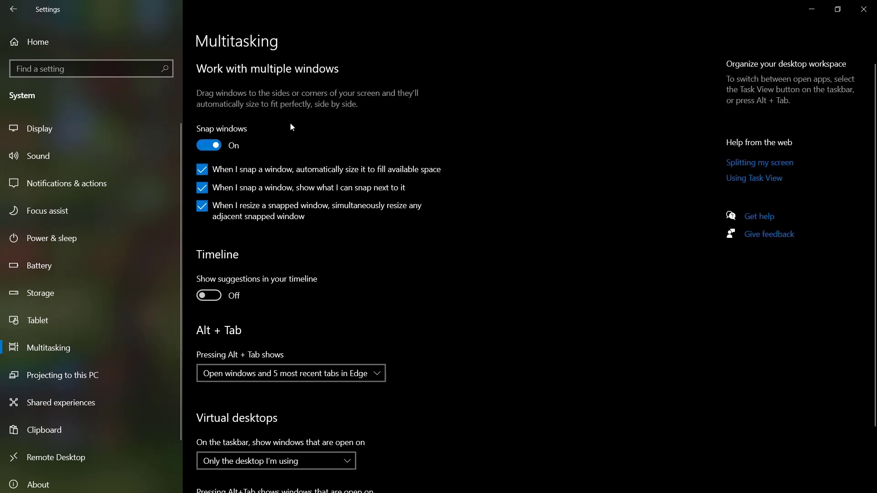
left_click(219, 146)
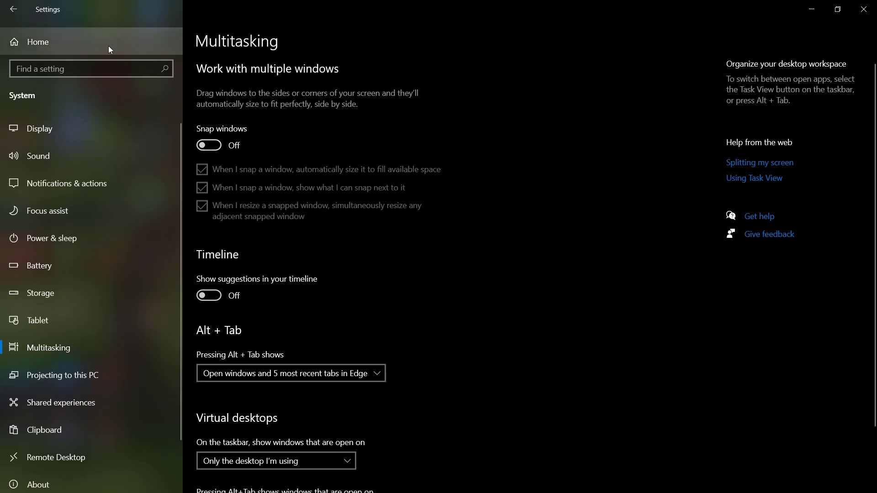
left_click(38, 42)
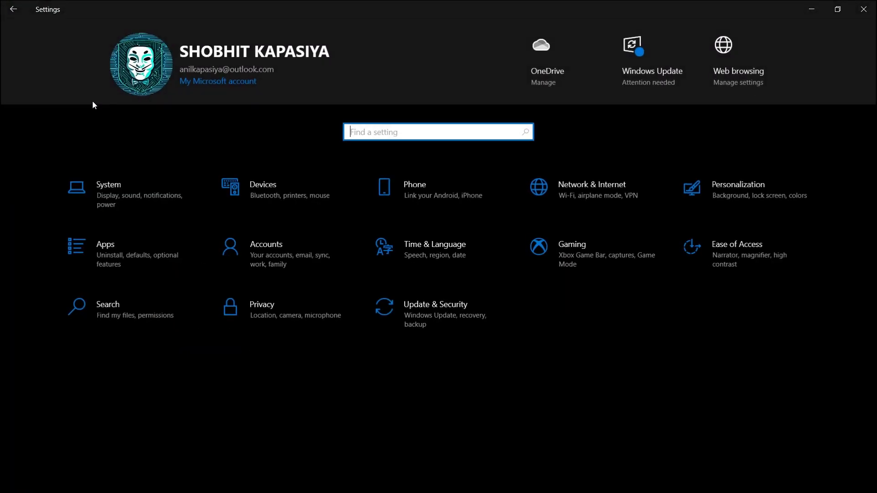
left_click(720, 184)
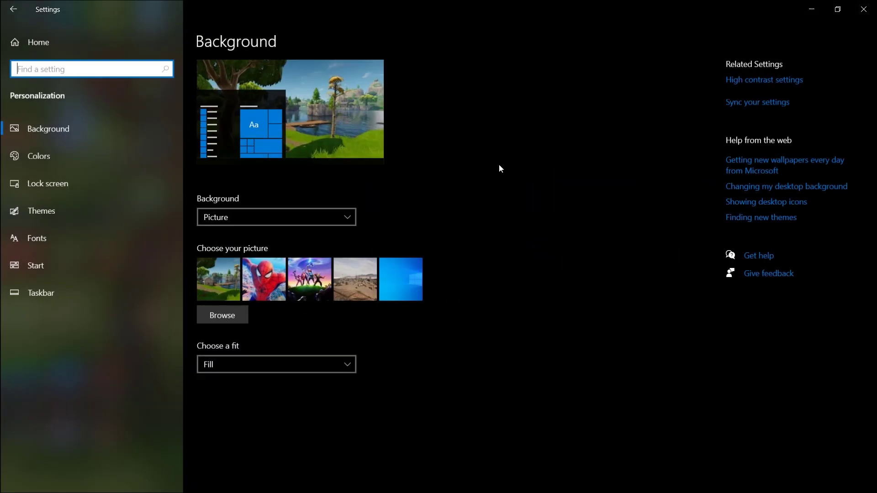
left_click(83, 157)
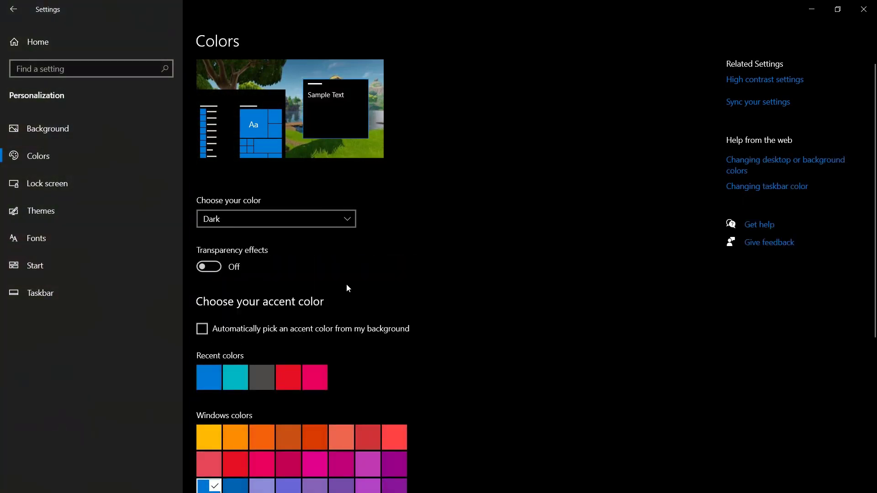
Stop all apps from running in the background in Privacy settings.
left_click(88, 43)
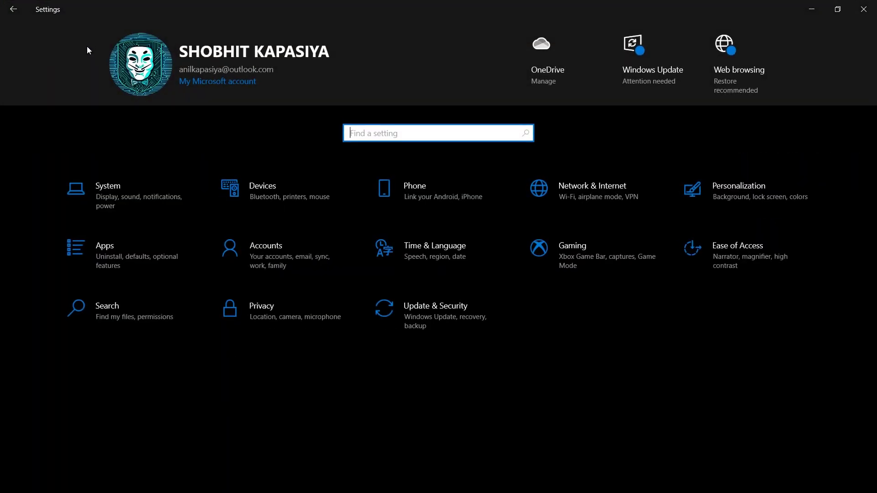
left_click(271, 307)
scroll(60, 307, "down", 5)
scroll(58, 333, "down", 5)
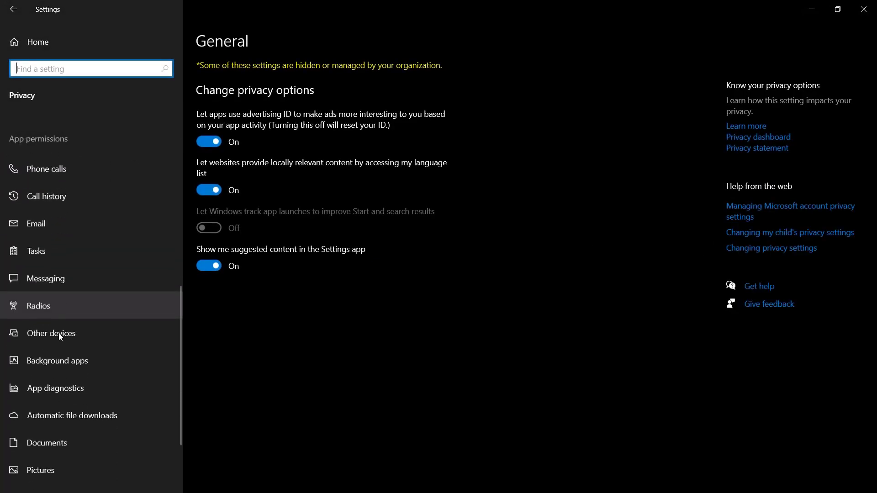
scroll(69, 343, "down", 2)
left_click(81, 354)
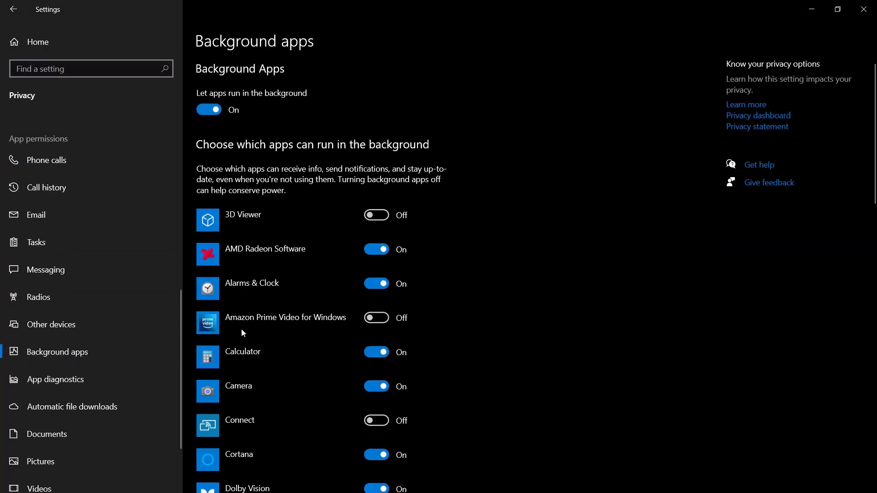
left_click(212, 111)
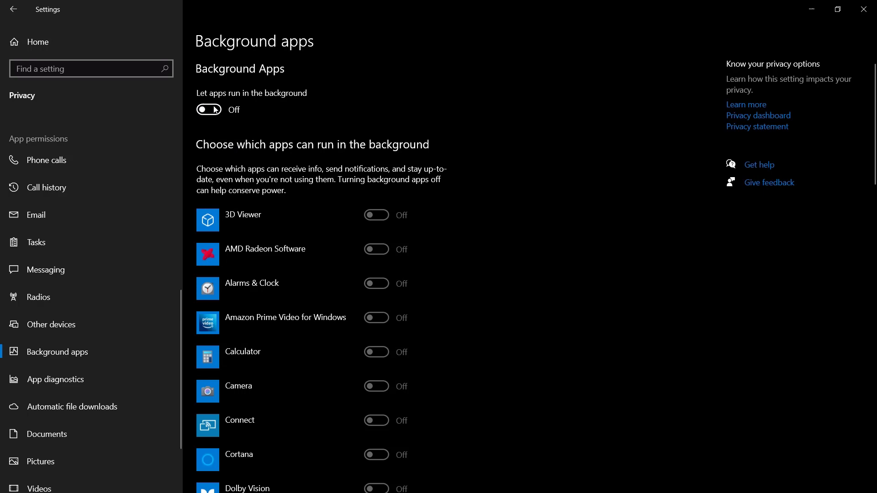
Switch off 'Allow downloads from other PCs' in Update & Security Delivery Optimization.
left_click(68, 47)
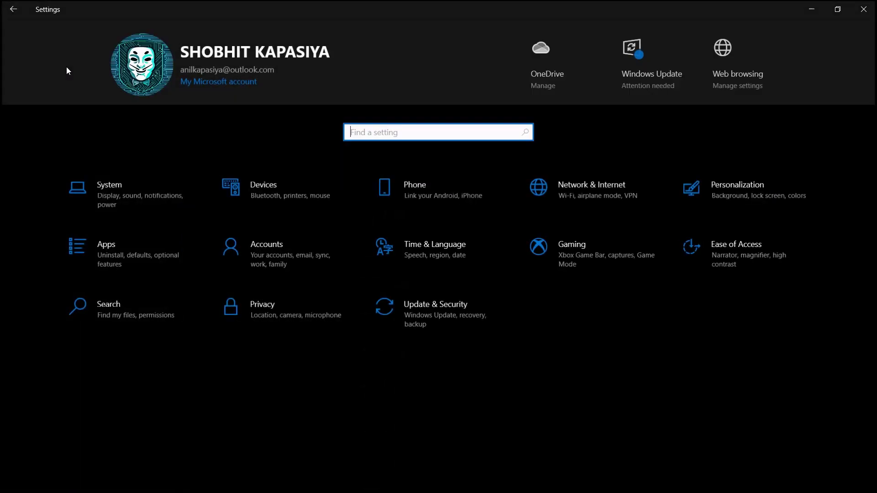
left_click(402, 326)
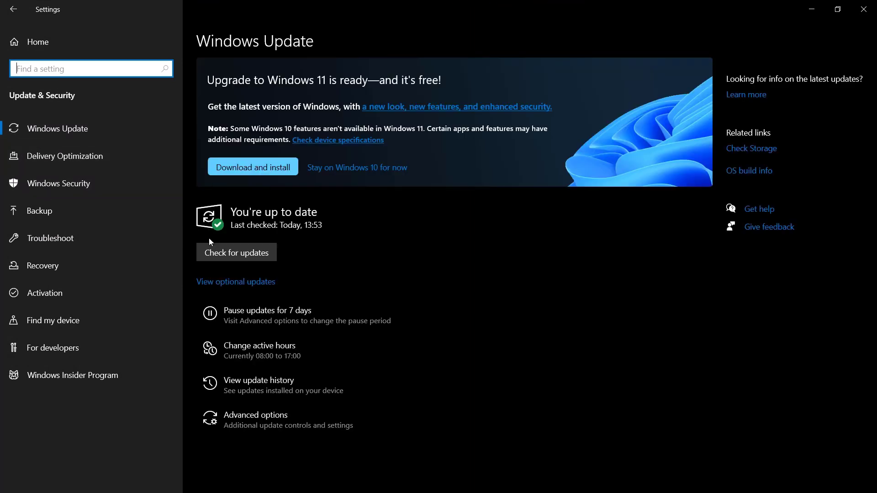
left_click(226, 252)
left_click(54, 157)
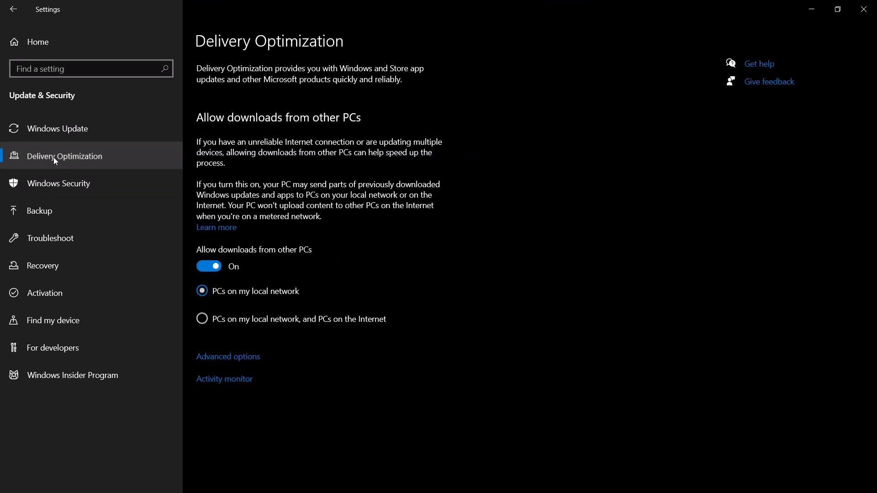
left_click(216, 266)
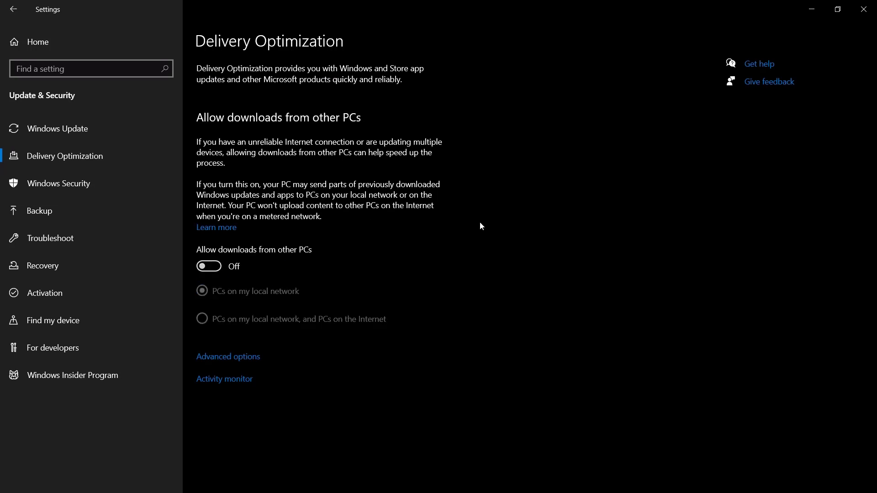
Close Settings and disable the first two apps in Task Manager's Startup list.
left_click(863, 10)
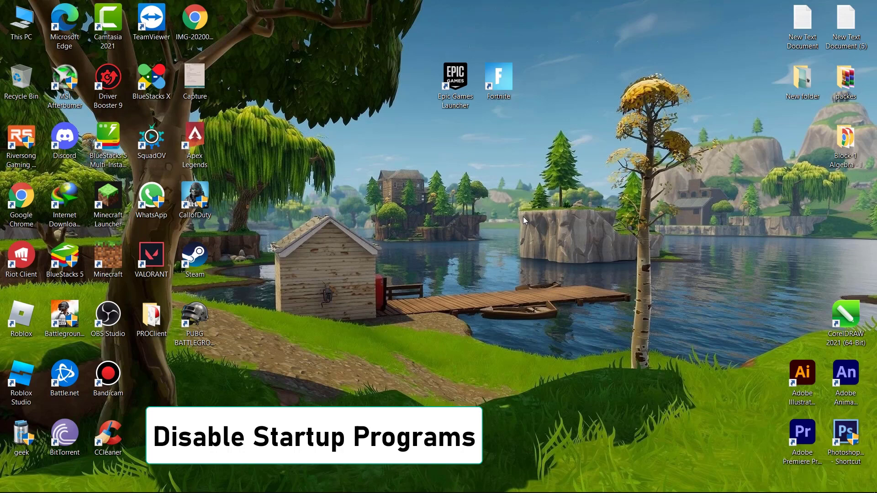
right_click(521, 483)
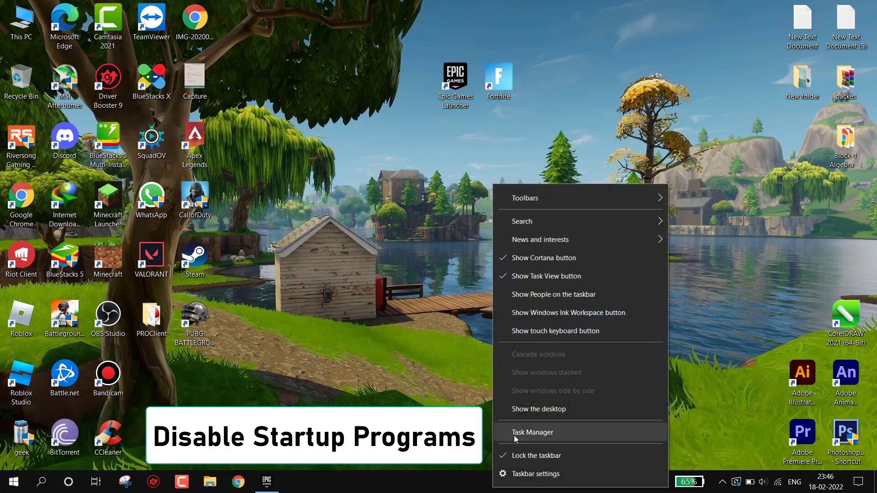
left_click(532, 432)
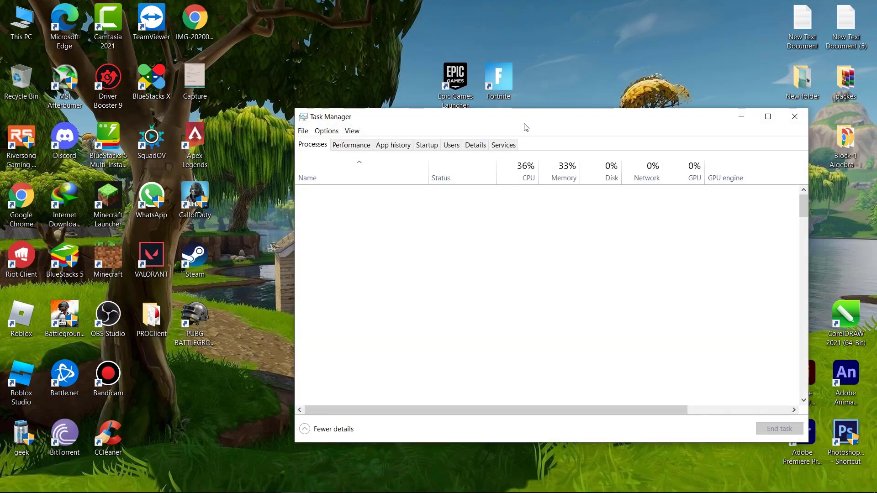
left_click(426, 145)
right_click(526, 225)
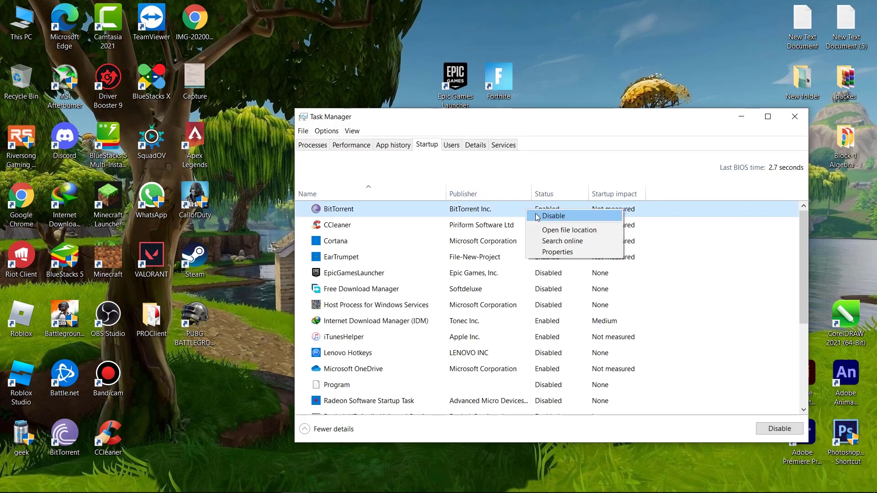
left_click(546, 231)
left_click(507, 241)
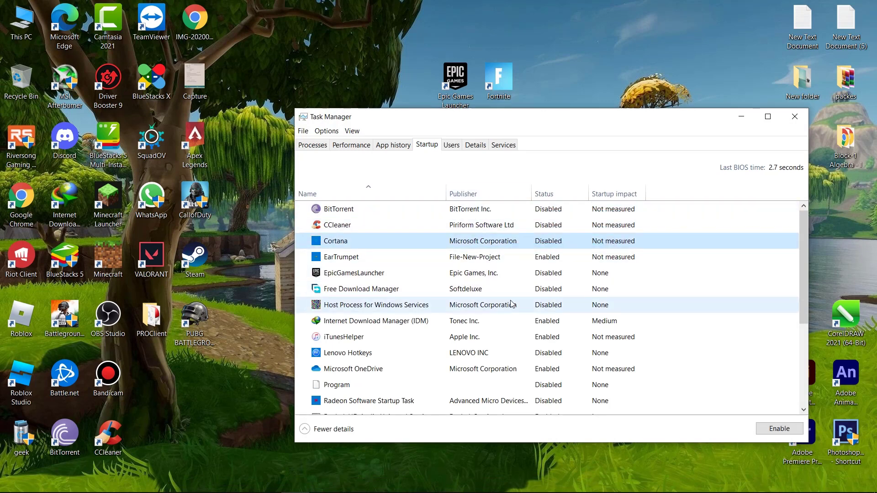
Disable iTunesHelper, OneDrive, Spotify, SquadOV and the Windows Security notification icon at startup.
right_click(524, 336)
left_click(544, 344)
right_click(524, 369)
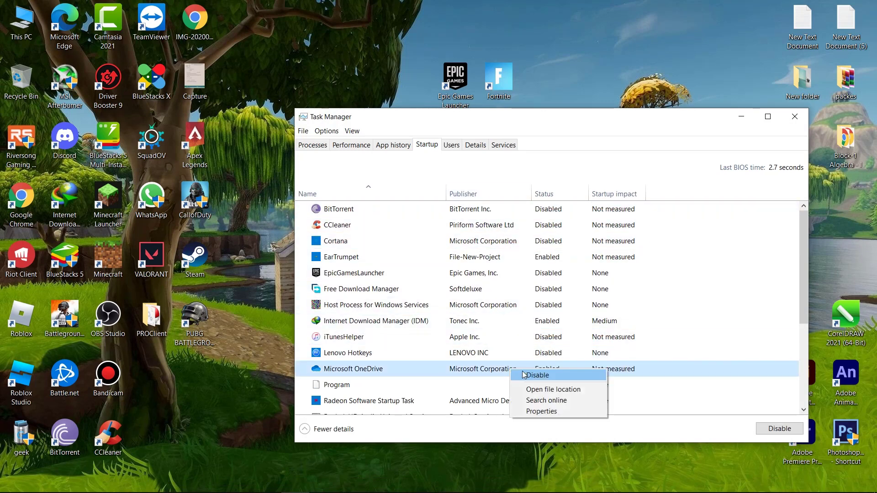
left_click(543, 376)
scroll(524, 374, "down", 2)
scroll(524, 375, "down", 2)
left_click(516, 388)
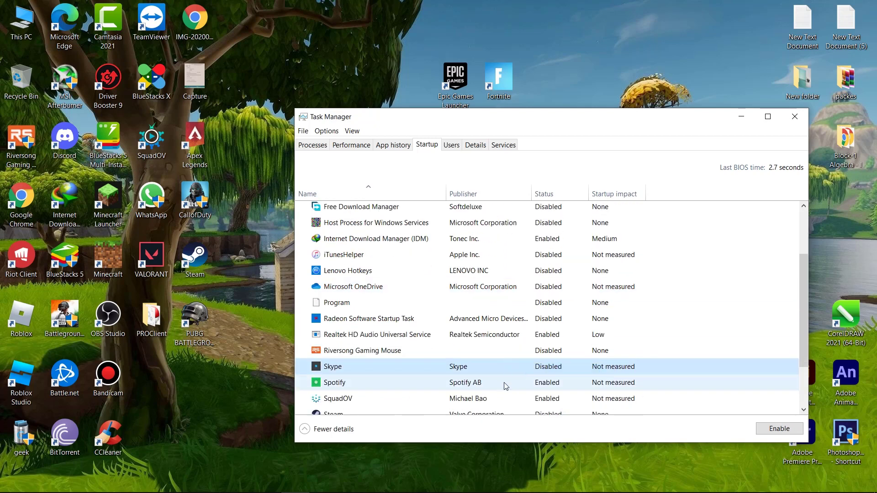
scroll(515, 387, "down", 1)
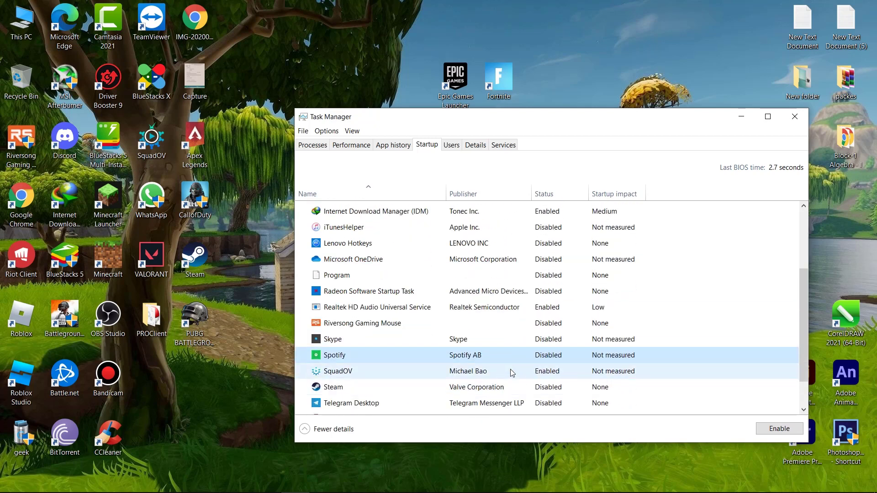
right_click(510, 372)
left_click(531, 379)
scroll(510, 372, "down", 2)
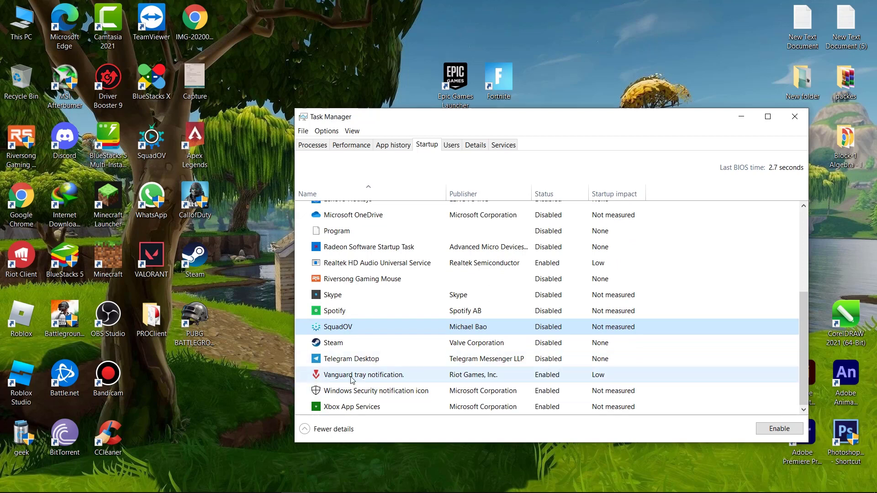
right_click(517, 391)
left_click(541, 398)
right_click(547, 407)
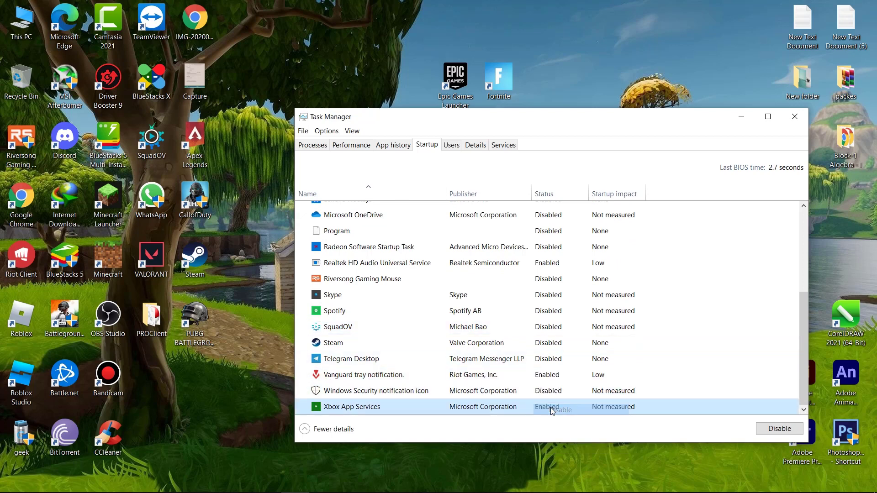
Uncheck High Resolution Textures in Fortnite's launcher options and apply, cutting storage to 22.31 GB.
left_click(795, 116)
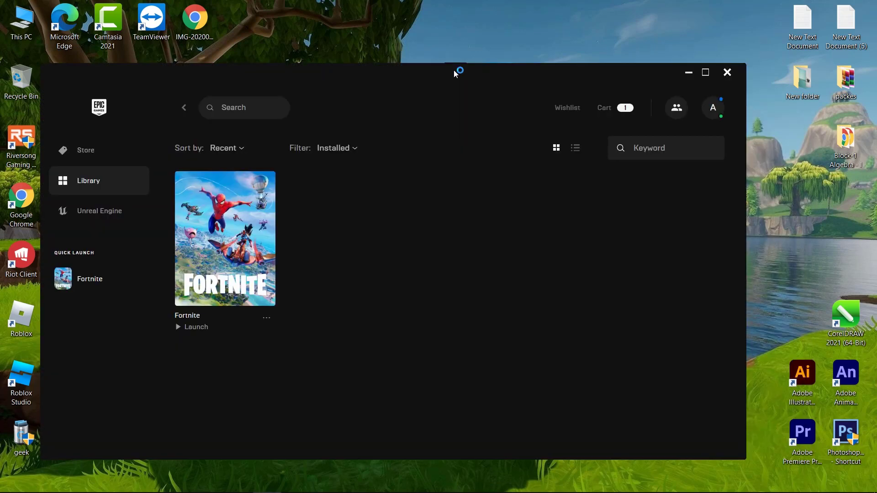
left_click_drag(376, 77, 472, 86)
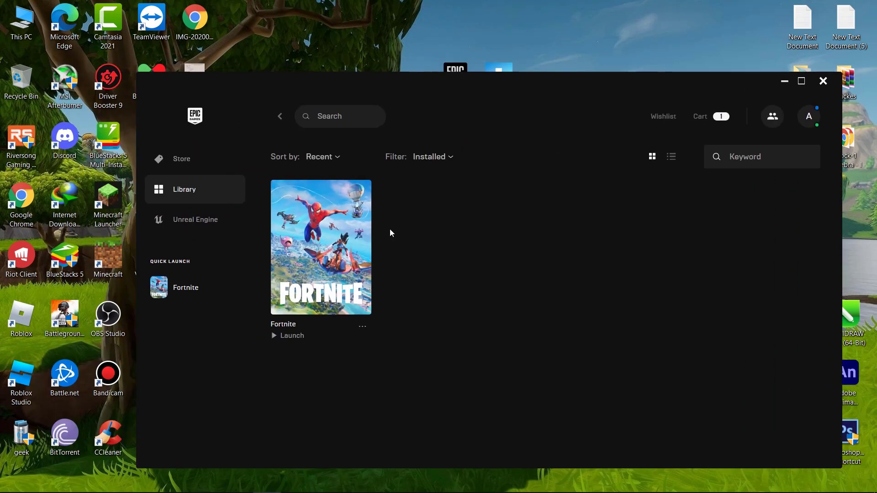
left_click(362, 327)
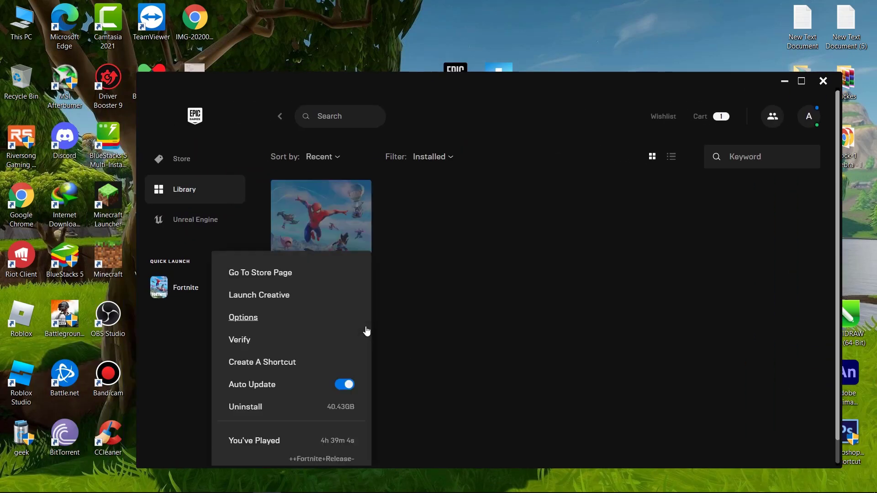
scroll(368, 348, "down", 3)
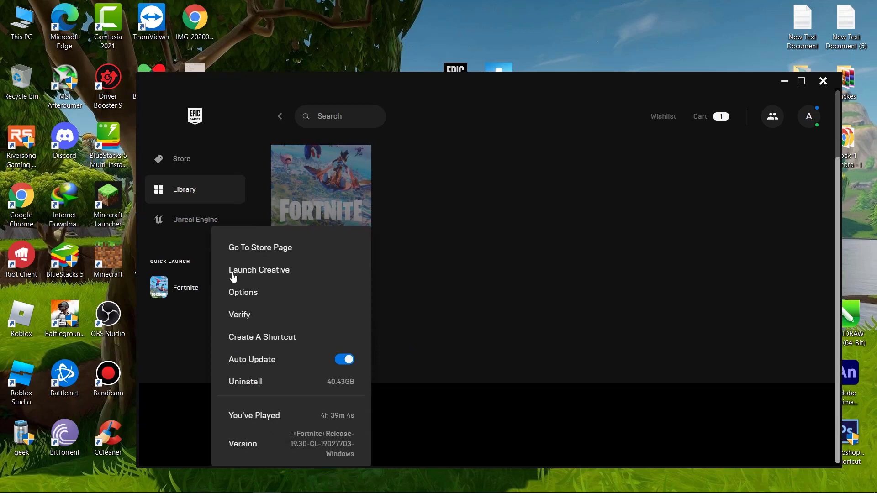
left_click(245, 293)
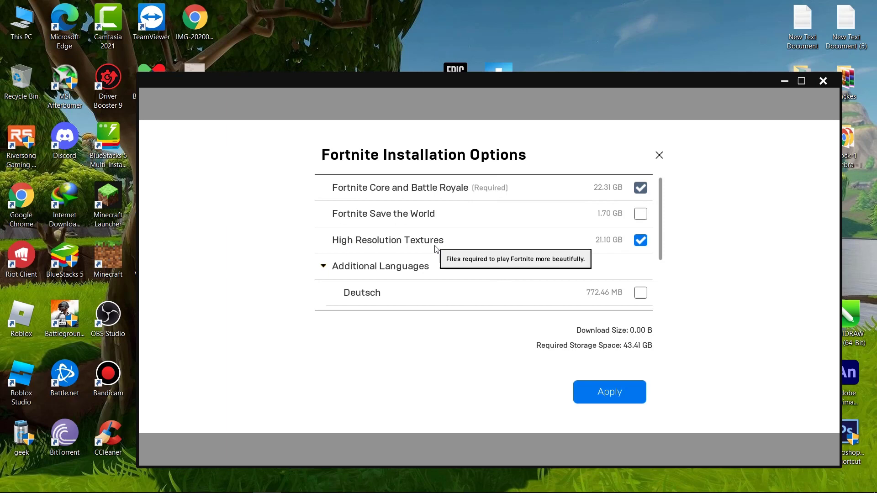
left_click(640, 241)
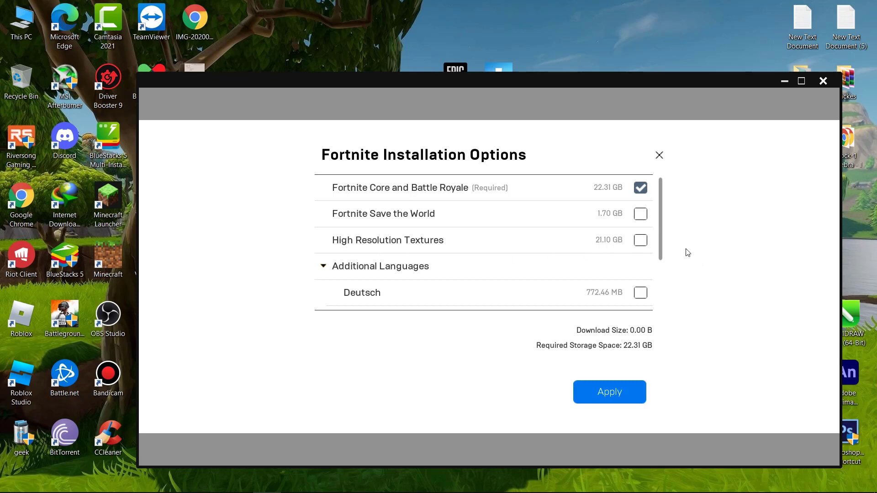
scroll(640, 243, "down", 1)
scroll(640, 244, "up", 1)
left_click(609, 392)
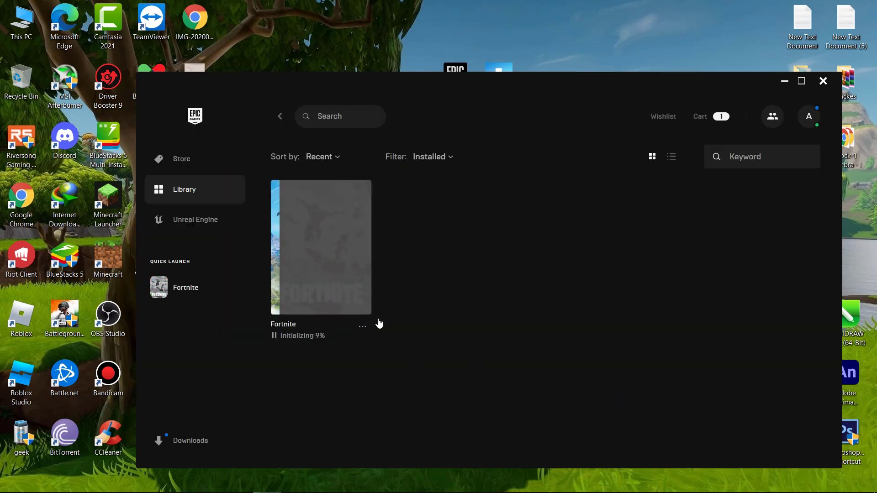
Switch Game Mode on, then reach Graphics settings from the Xbox Game Bar page.
left_click(783, 82)
left_click(88, 481)
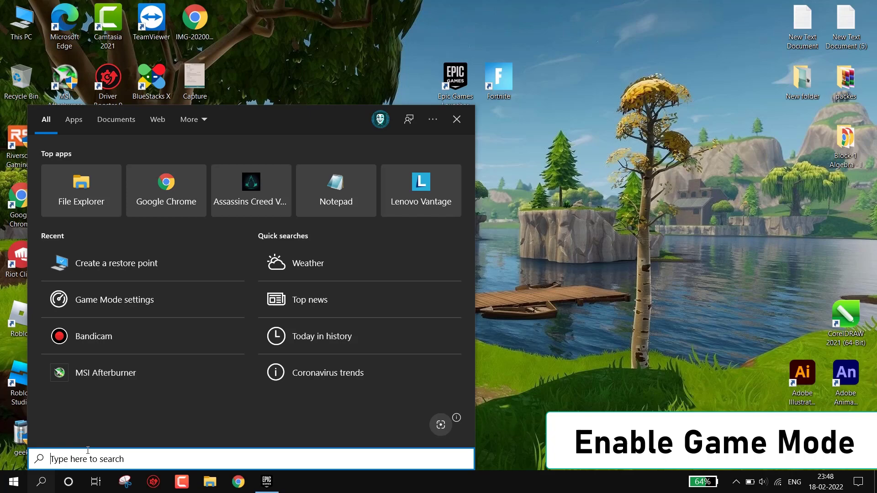
type("game")
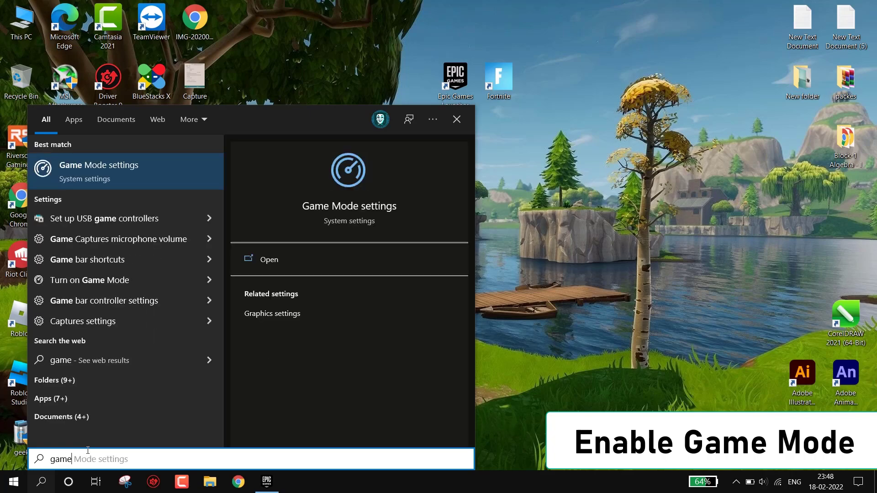
left_click(127, 171)
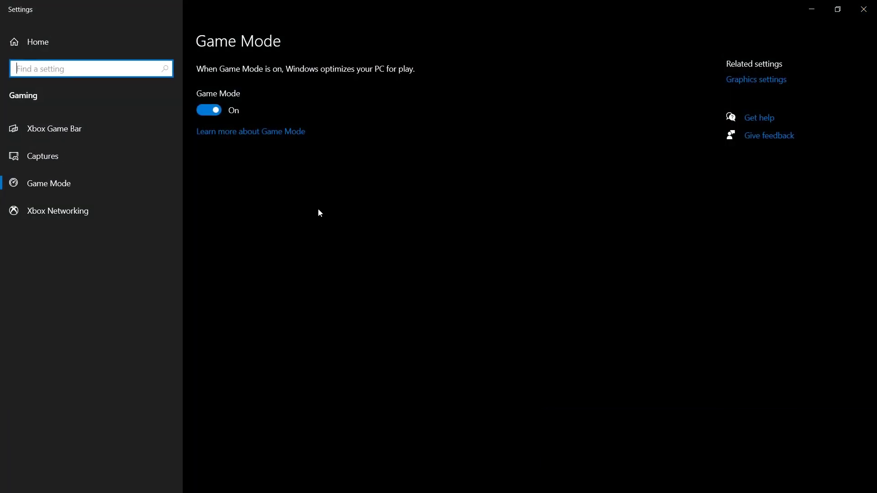
left_click(213, 112)
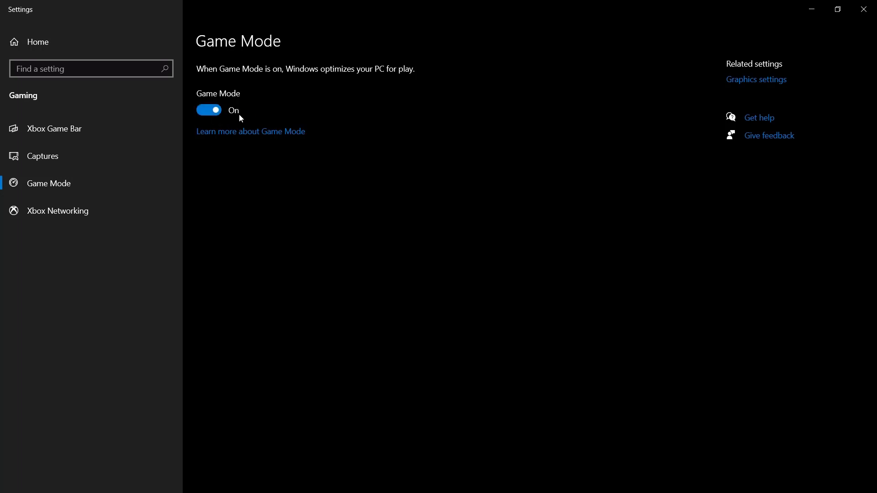
left_click(79, 130)
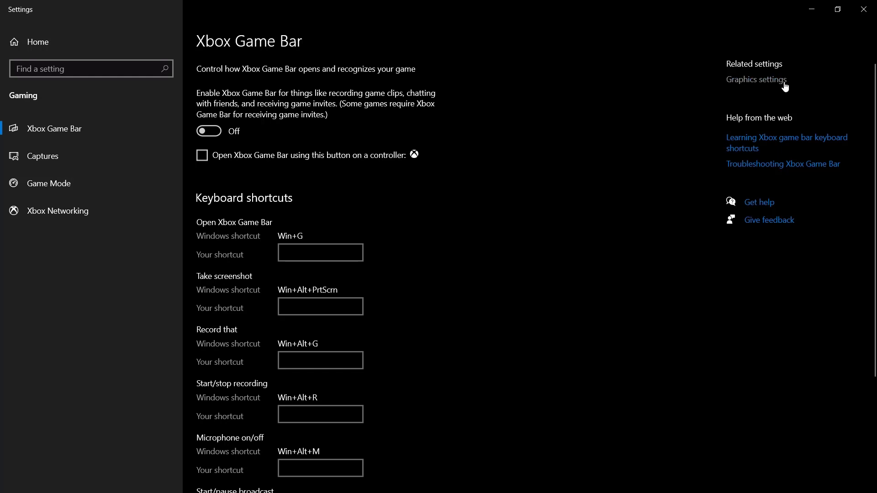
left_click(744, 82)
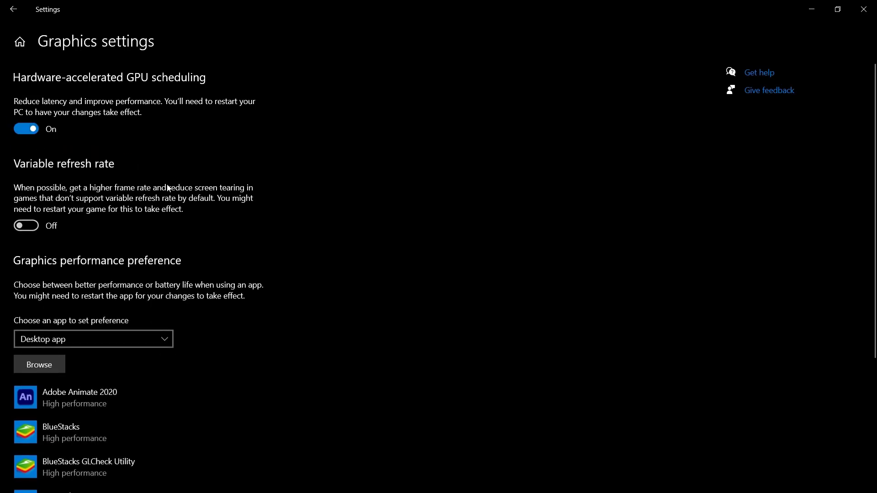
Browse to D:\Fortnite\FortniteGame\Binaries\Win64 in the graphics preference app picker.
left_click(39, 365)
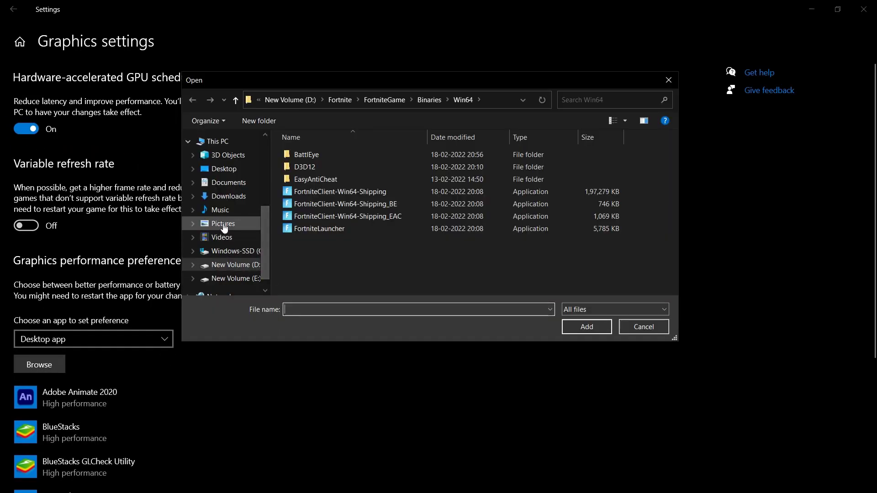
left_click(218, 141)
double_click(518, 274)
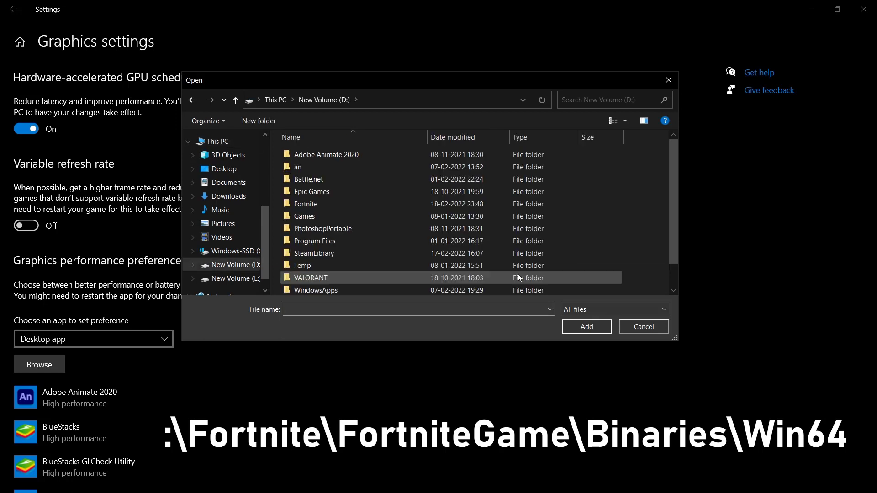
double_click(308, 203)
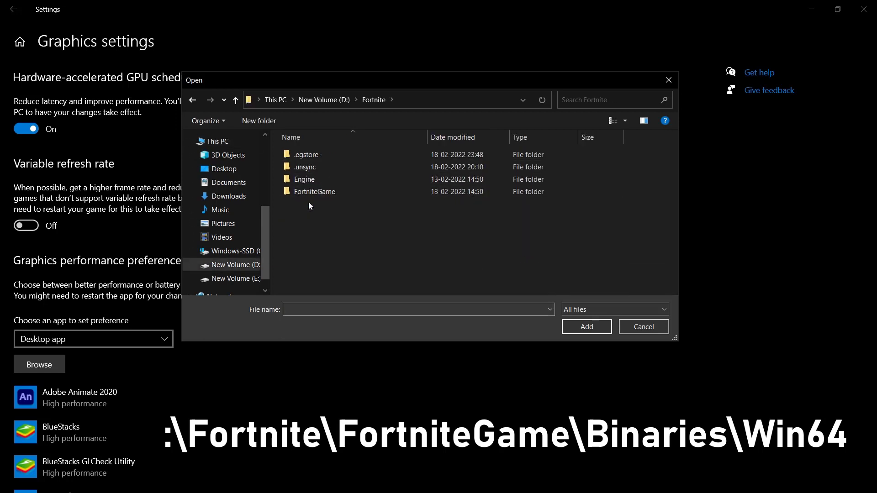
double_click(340, 192)
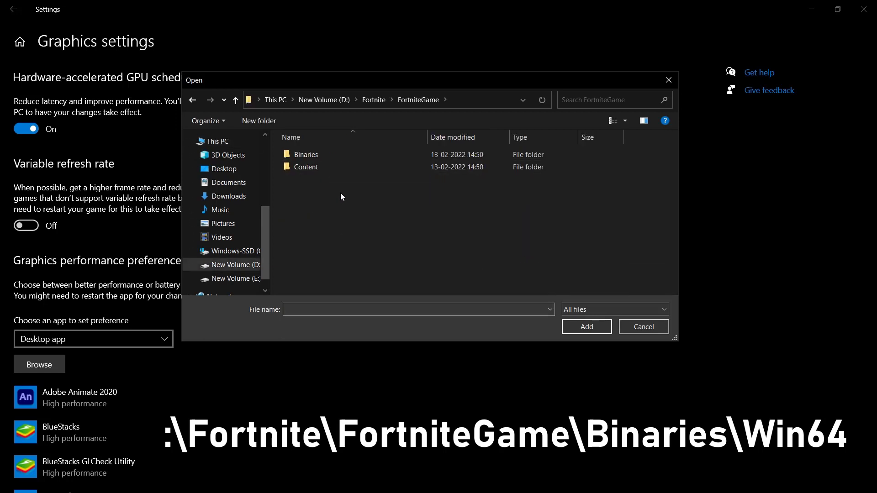
double_click(342, 157)
double_click(330, 166)
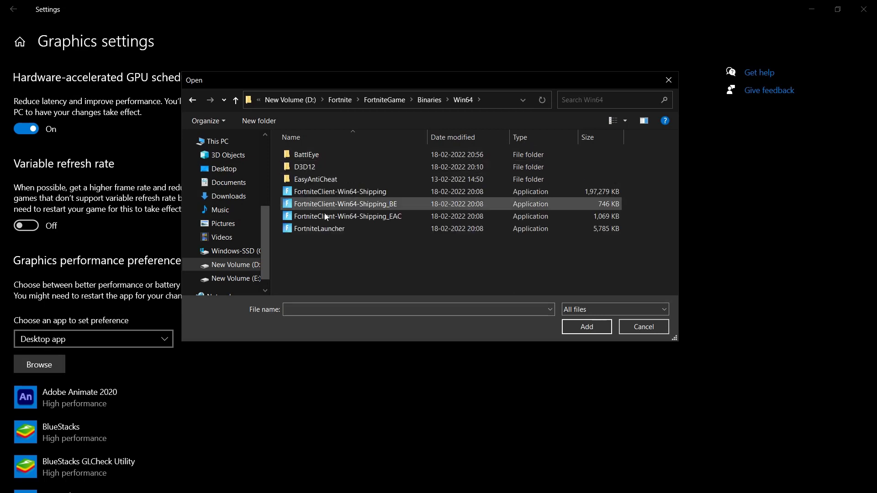
Add FortniteClient-Win64-Shipping and save its graphics preference as High performance.
left_click(340, 191)
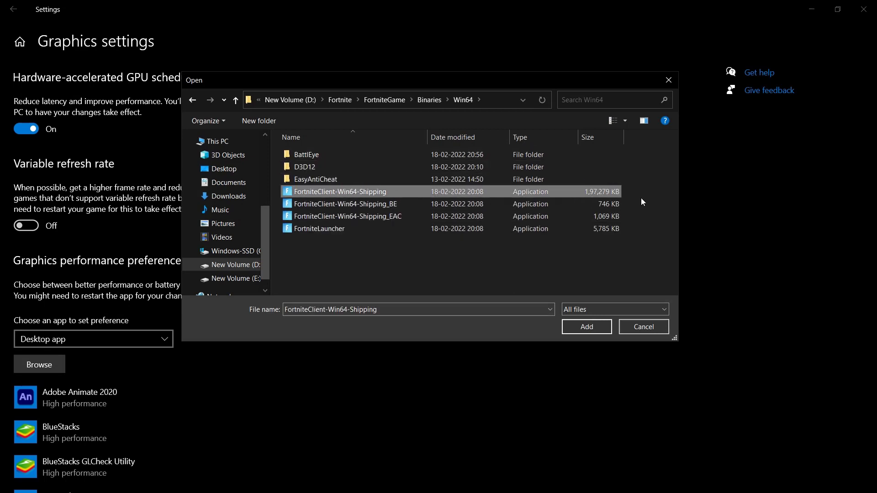
left_click(587, 327)
scroll(213, 320, "down", 2)
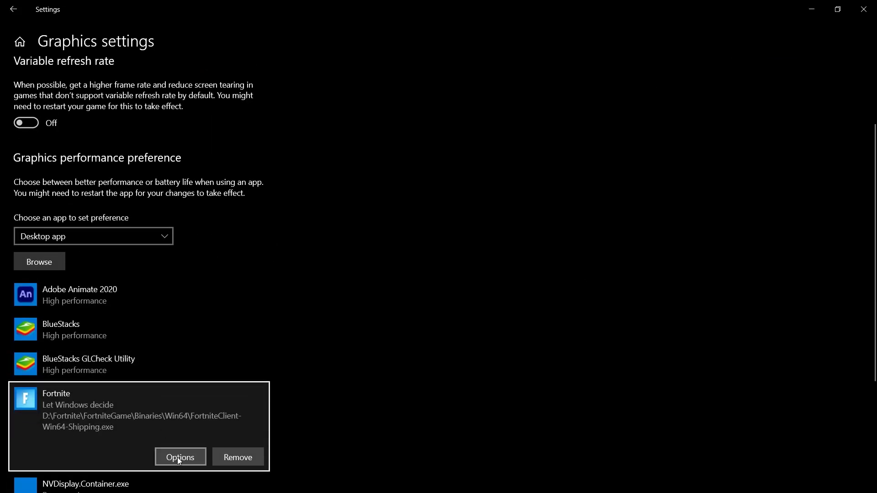
left_click(177, 457)
left_click(385, 314)
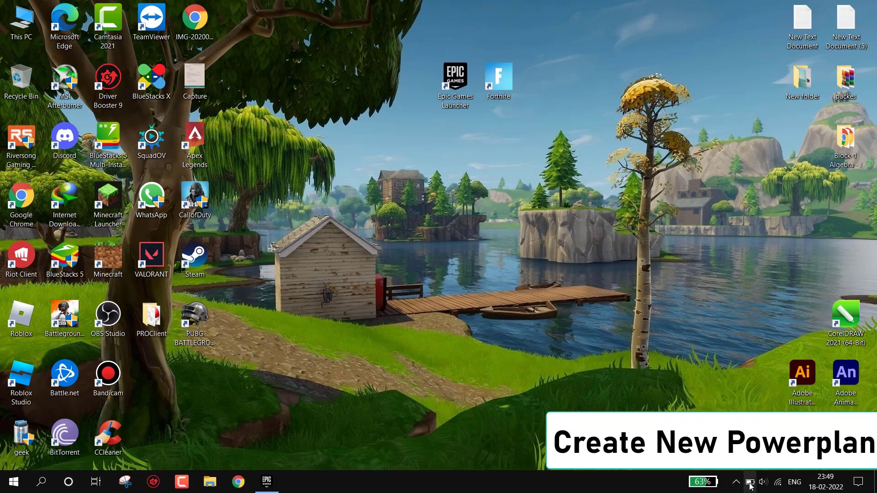
Create a High performance-based power plan named 'fortnite' in Power Options.
right_click(750, 483)
left_click(788, 465)
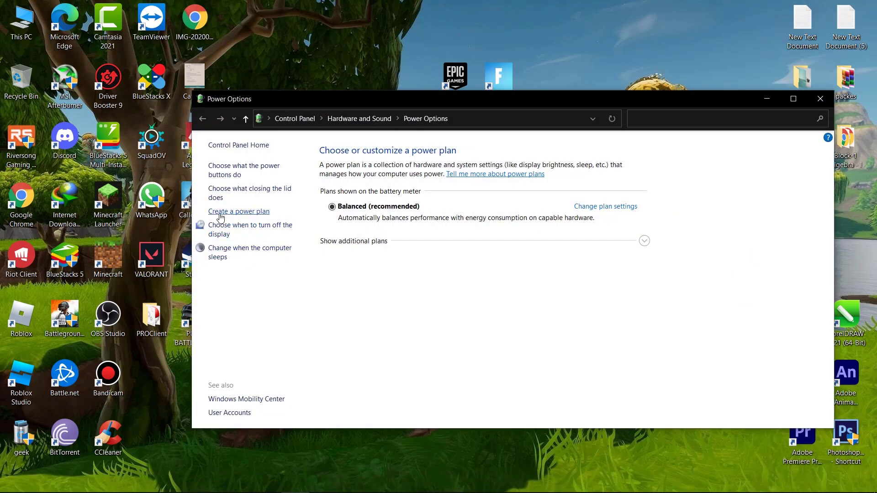
left_click(239, 210)
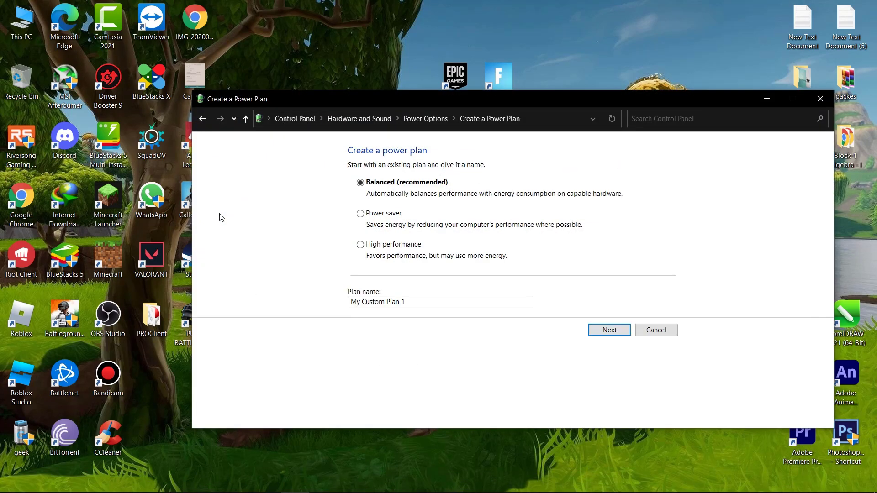
left_click(360, 245)
left_click(411, 302)
key("ctrl+a")
type("f")
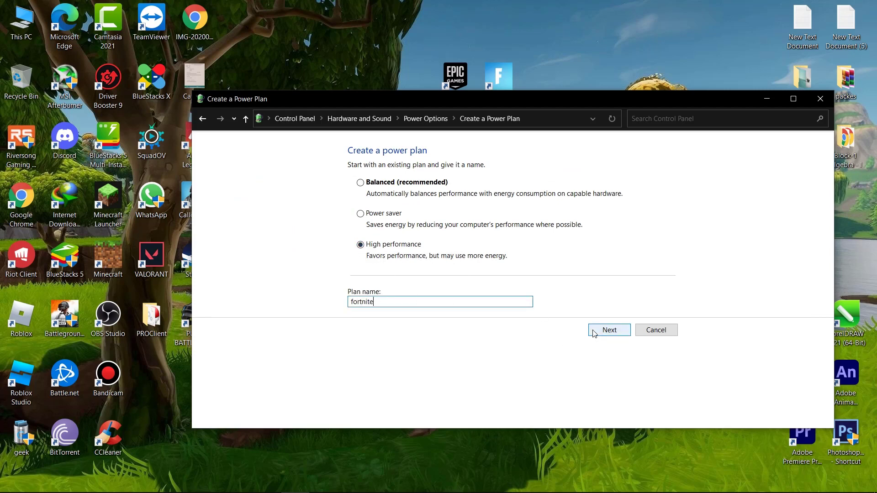
left_click(609, 329)
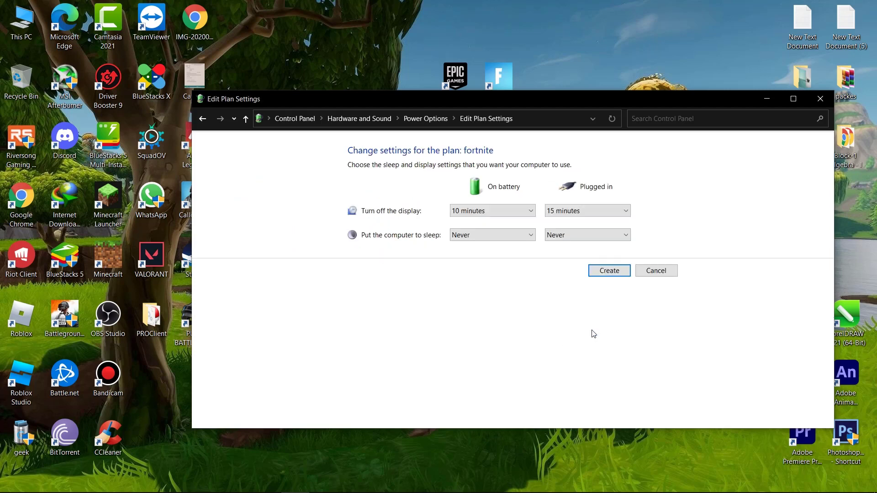
left_click(610, 271)
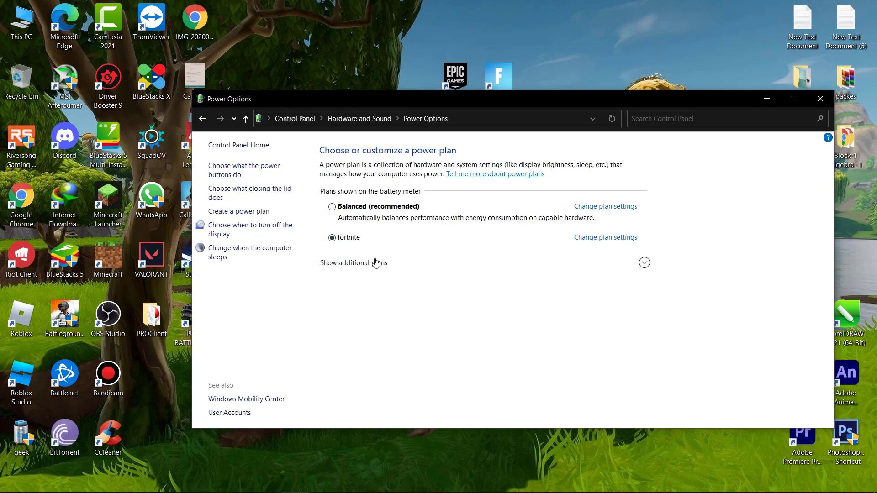
Extract the fortnite fps boost pack on the desktop and open its 1.Command folder.
left_click(820, 99)
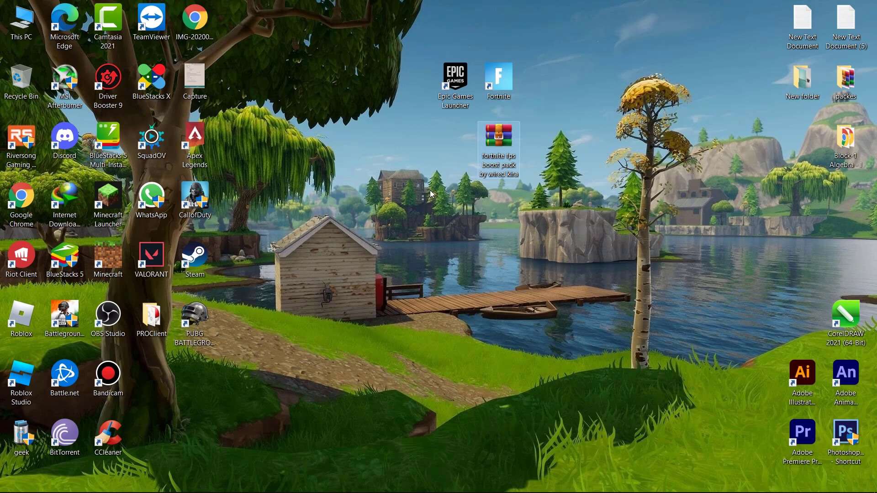
right_click(498, 146)
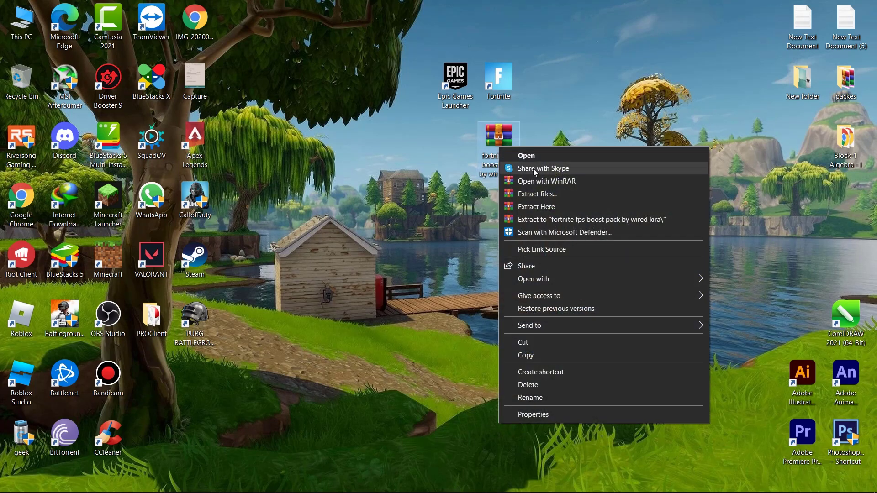
left_click(536, 209)
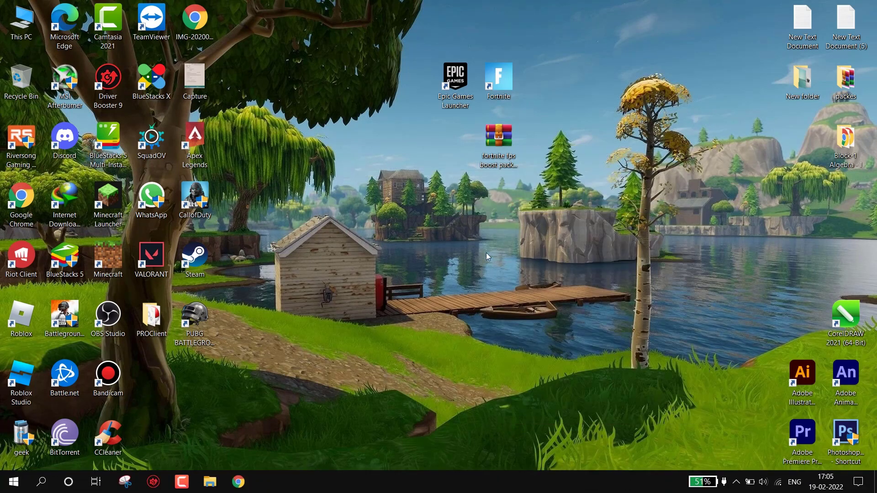
left_click_drag(151, 380, 411, 205)
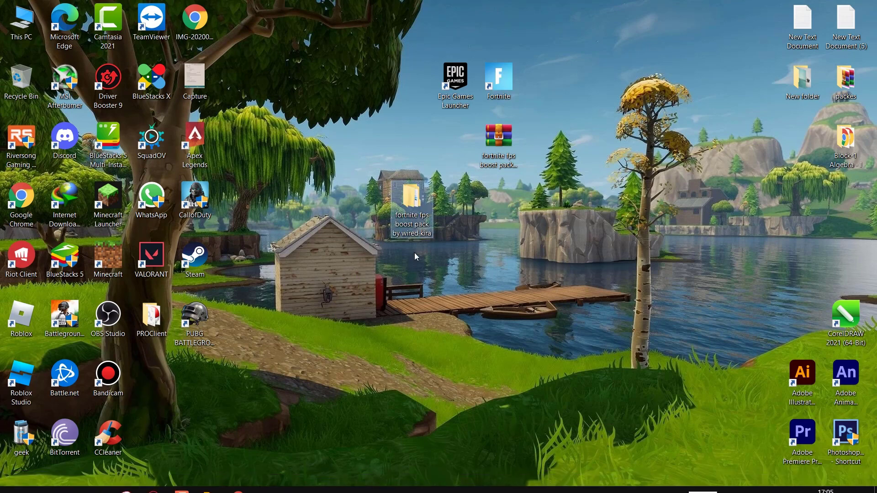
double_click(411, 199)
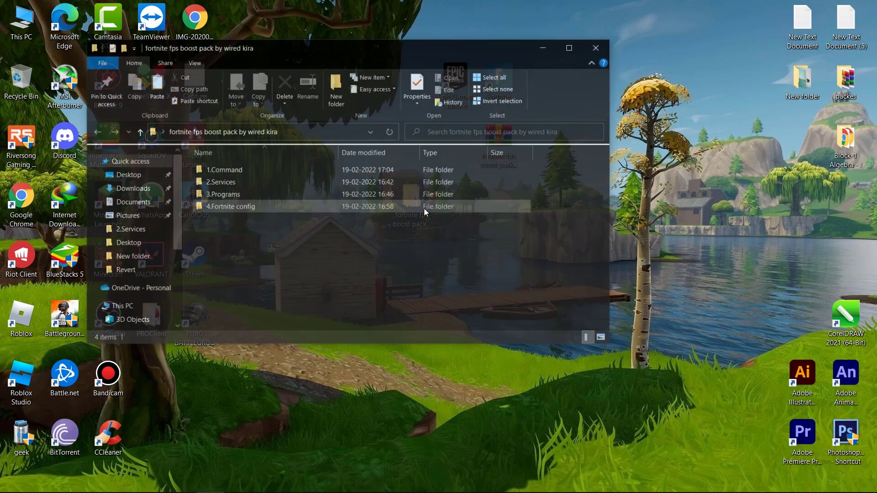
left_click_drag(261, 48, 518, 62)
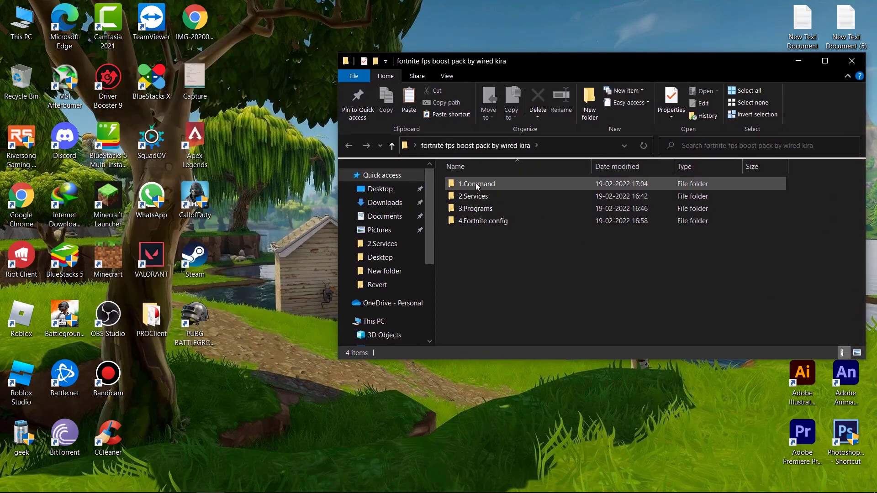
double_click(476, 183)
Run the Delete Log Files and SpeedUpPC scripts as administrator.
left_click(588, 216)
right_click(588, 216)
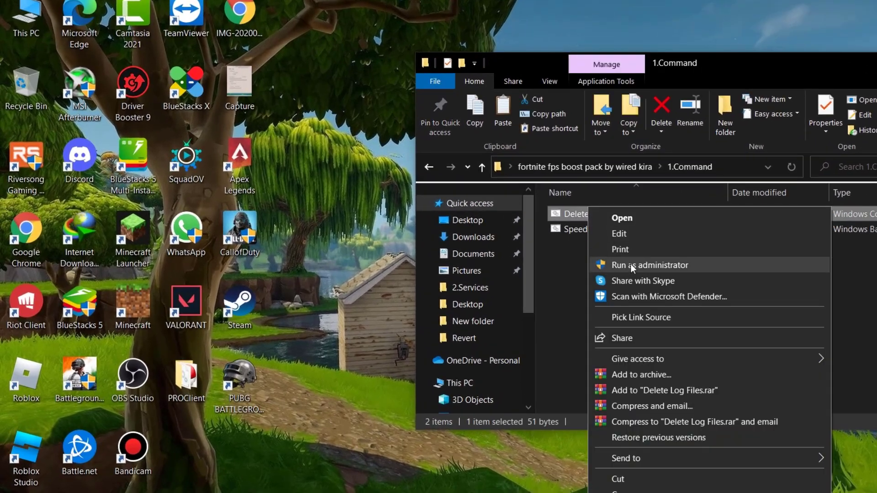
left_click(633, 254)
left_click(467, 373)
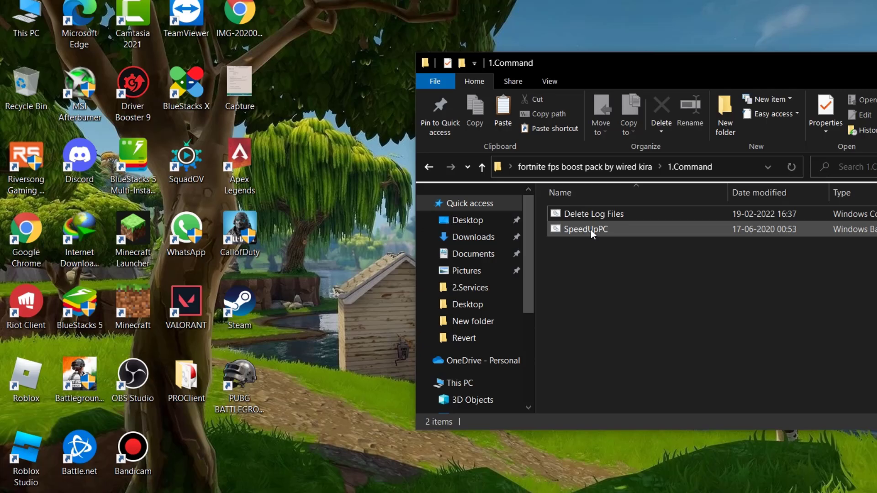
right_click(591, 229)
left_click(651, 265)
Approve SpeedUpPC, then merge Disable Download Maps Manager from 2.Services into the registry.
left_click(467, 373)
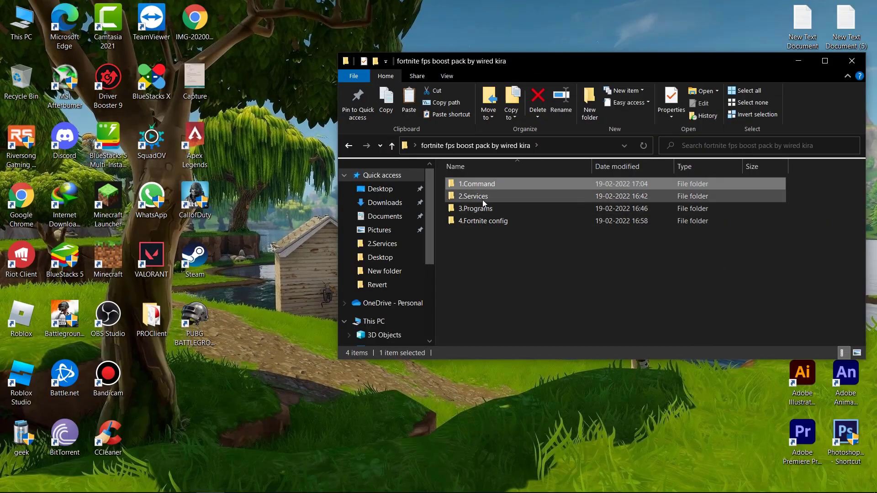
double_click(483, 200)
left_click_drag(478, 270, 490, 203)
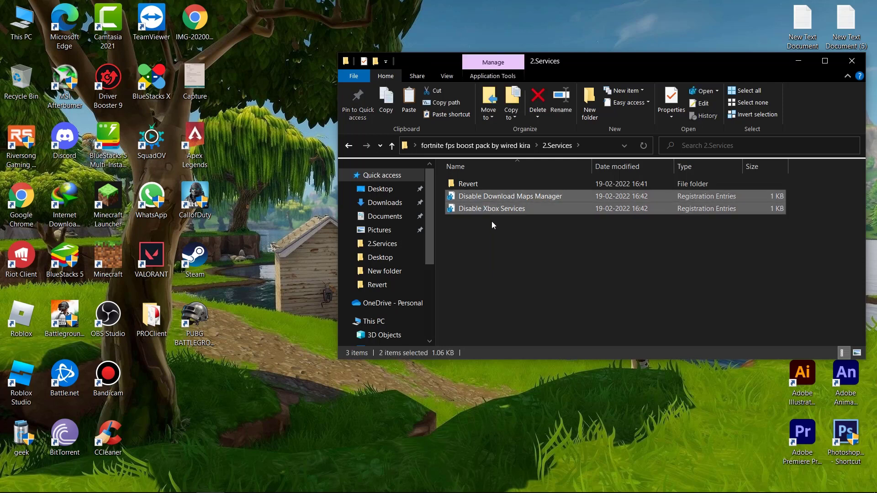
left_click(486, 226)
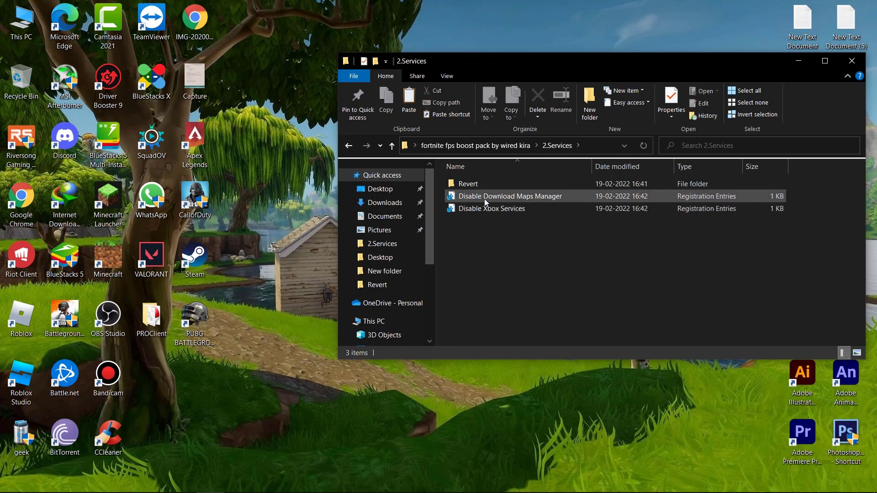
right_click(485, 202)
left_click(506, 202)
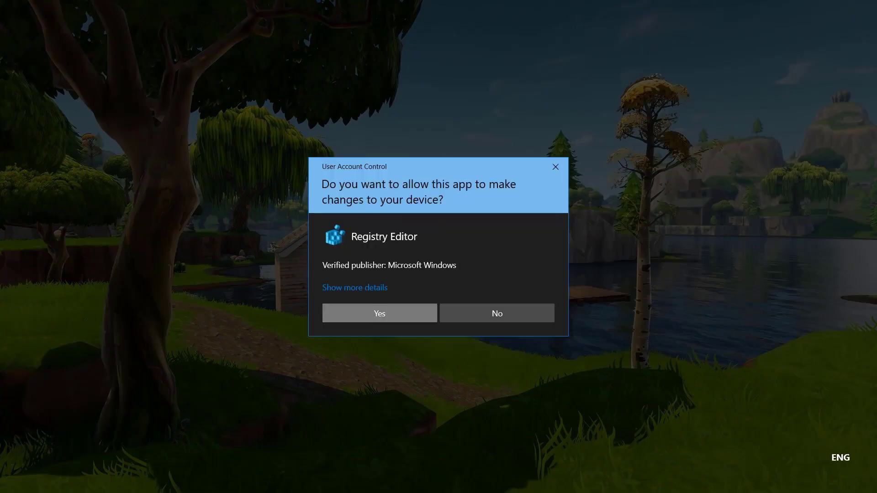
left_click(373, 313)
left_click(524, 272)
left_click(567, 262)
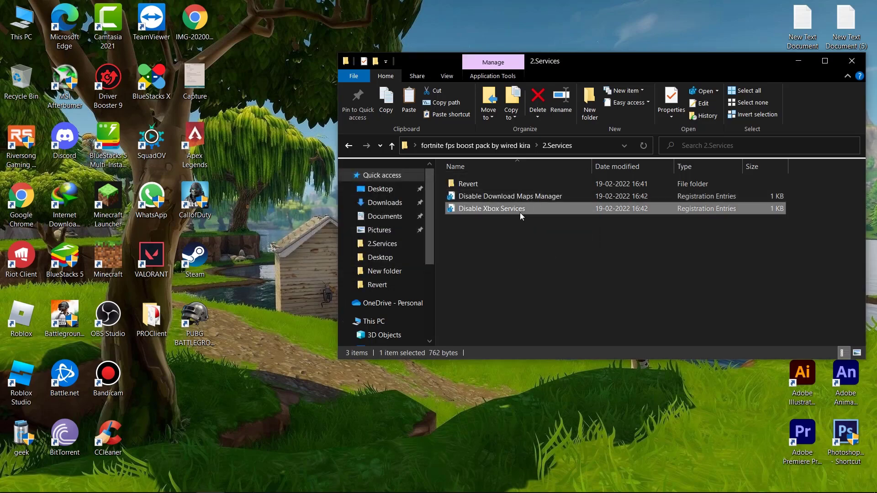
Merge the Disable Xbox Services registry file and confirm the success message.
right_click(490, 208)
left_click(548, 200)
left_click(373, 313)
left_click(523, 272)
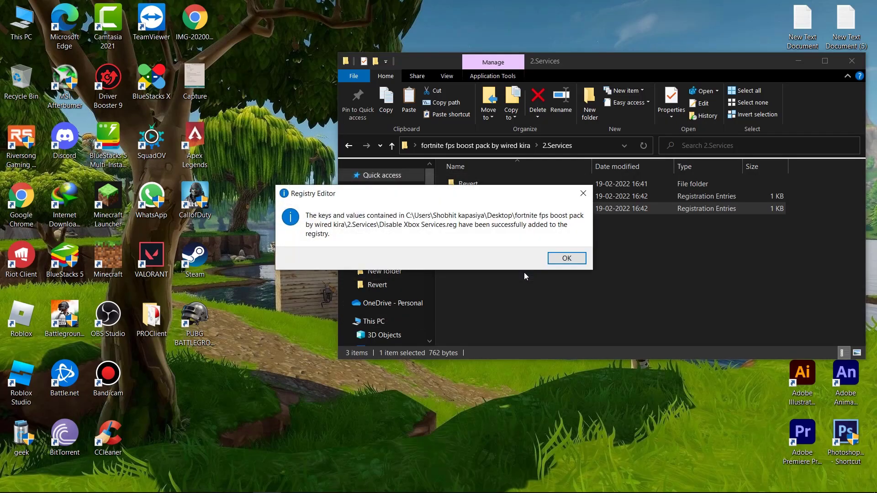
left_click(567, 258)
Look inside the Revert folder, then return to the boost pack's top-level folder.
double_click(468, 183)
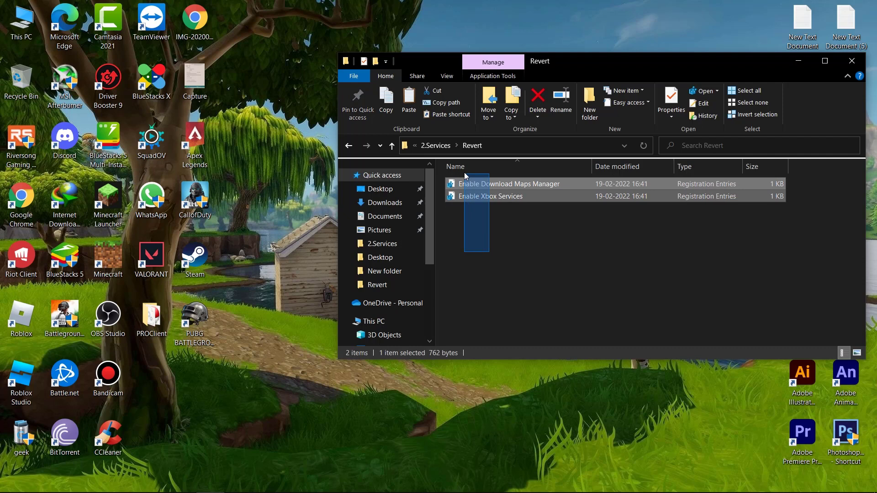
left_click_drag(487, 253, 490, 171)
left_click(506, 232)
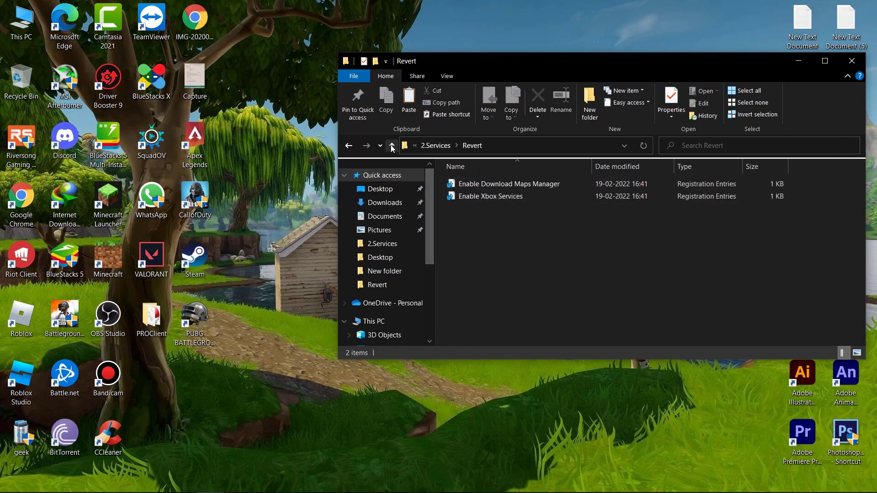
left_click(392, 146)
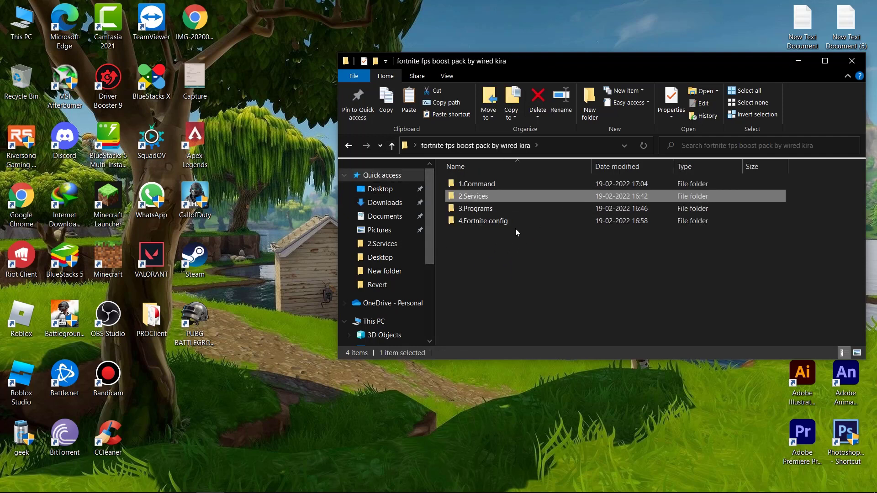
Install Mem Reduct from the 3.Programs folder, launch it, and dismiss its update prompt.
double_click(489, 210)
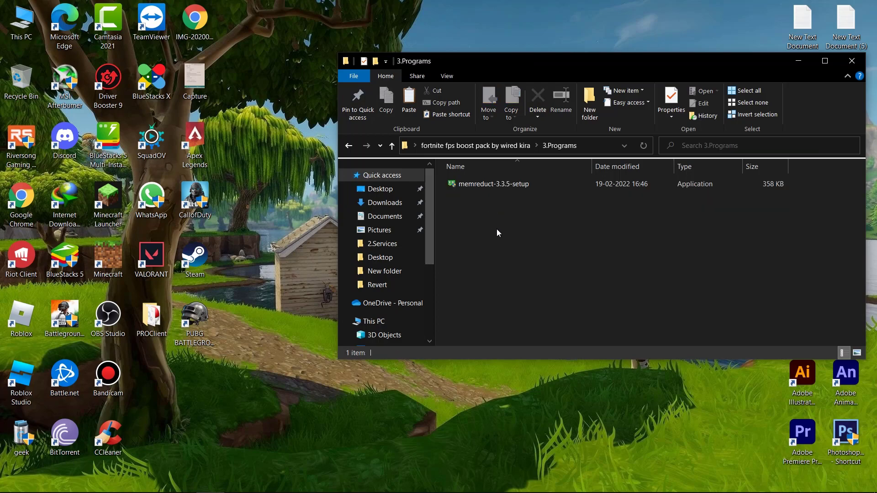
double_click(493, 184)
left_click(374, 319)
left_click(497, 347)
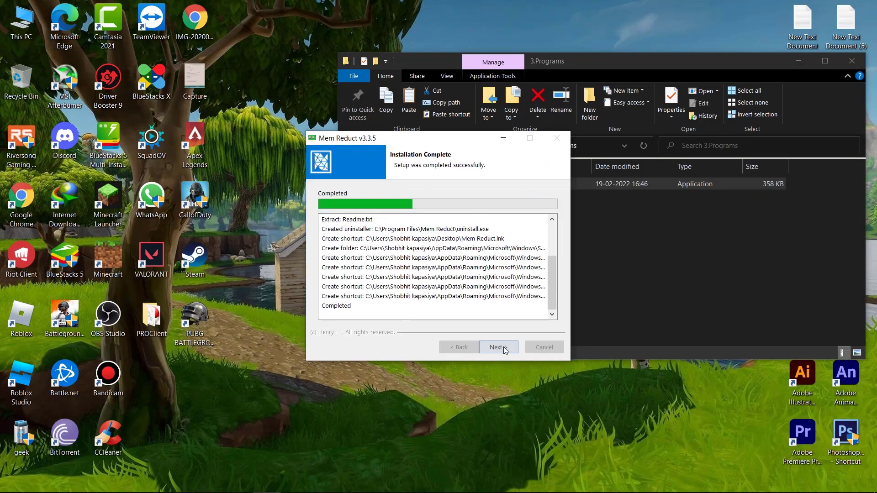
left_click(510, 281)
left_click(798, 62)
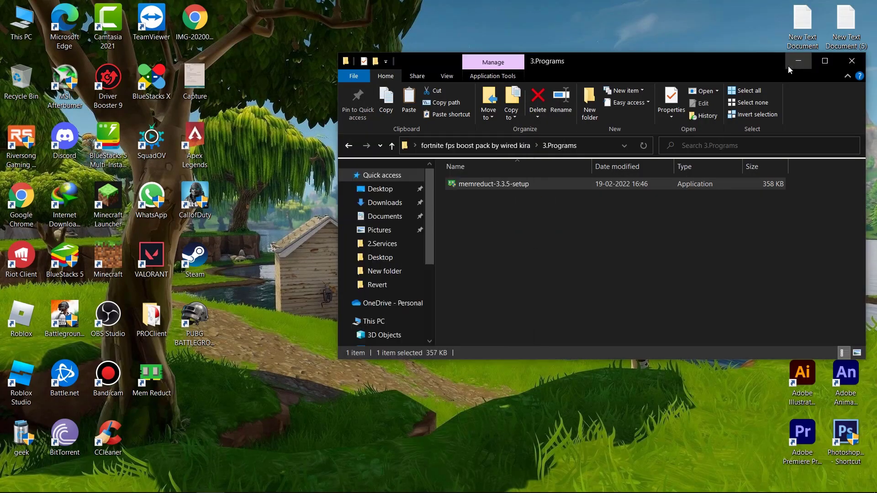
Clean memory in Mem Reduct beside Task Manager, dropping usage from 29% to 15%, then close Task Manager.
right_click(439, 486)
left_click(617, 432)
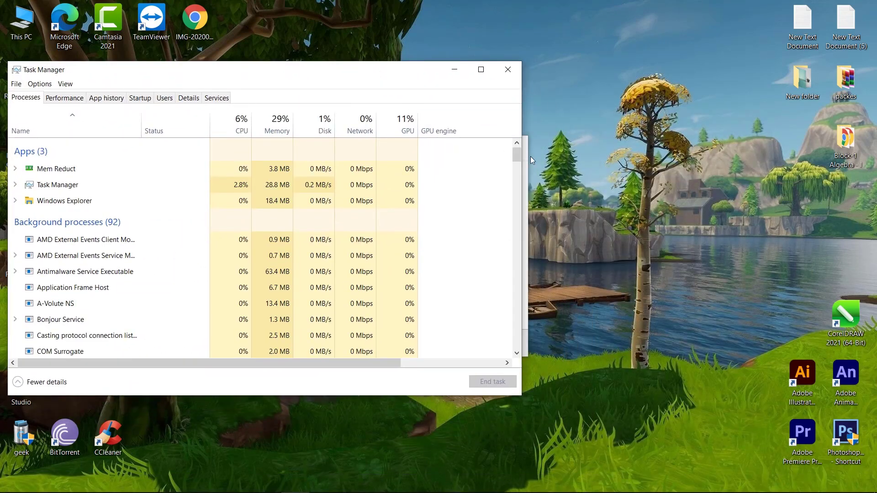
left_click_drag(438, 143, 597, 96)
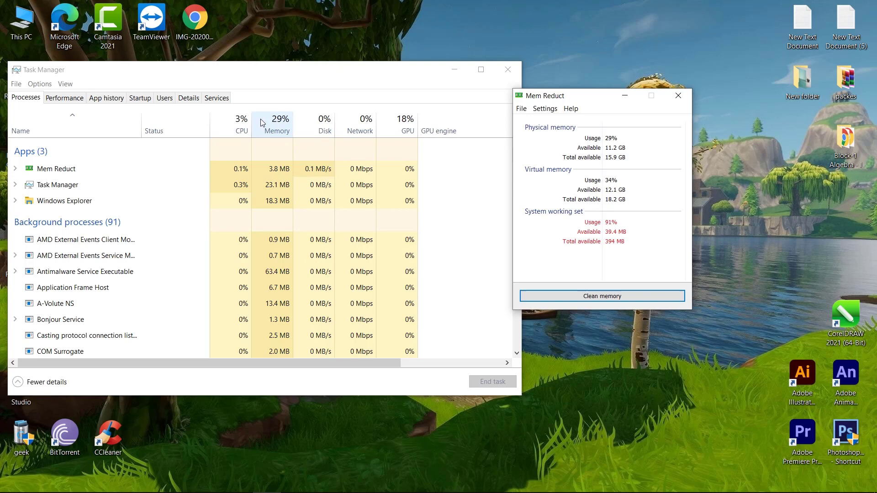
left_click(576, 295)
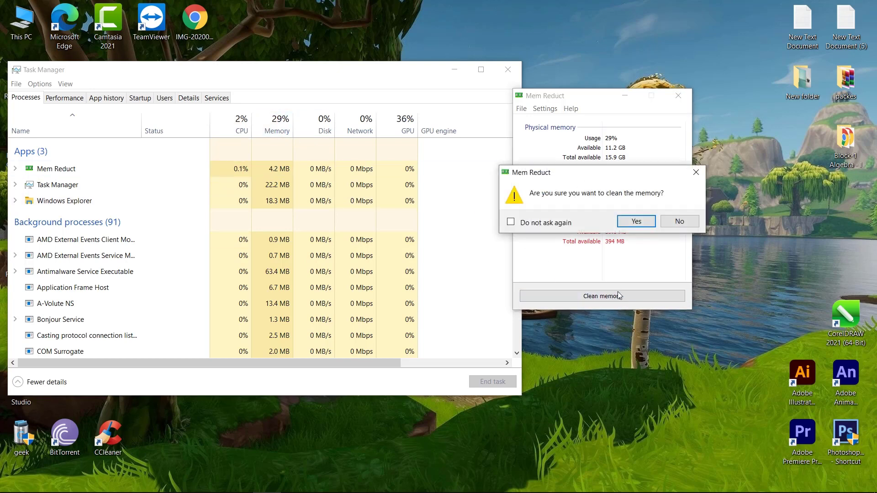
left_click(630, 222)
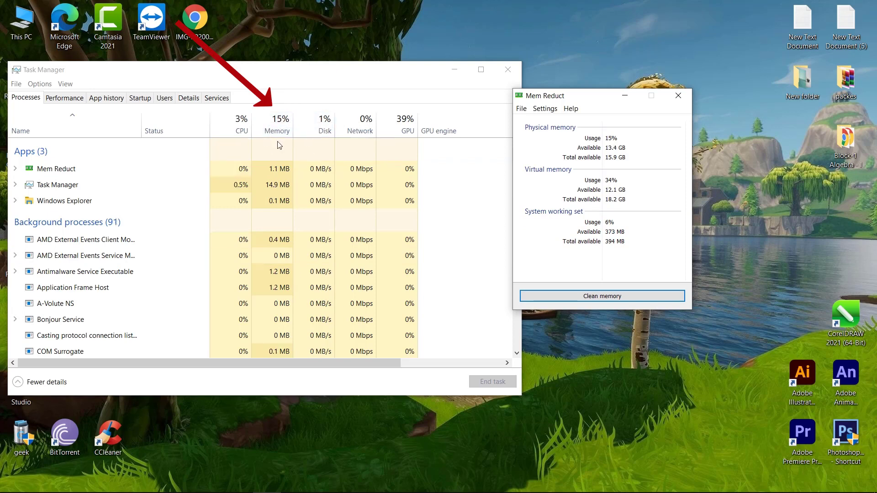
left_click(507, 69)
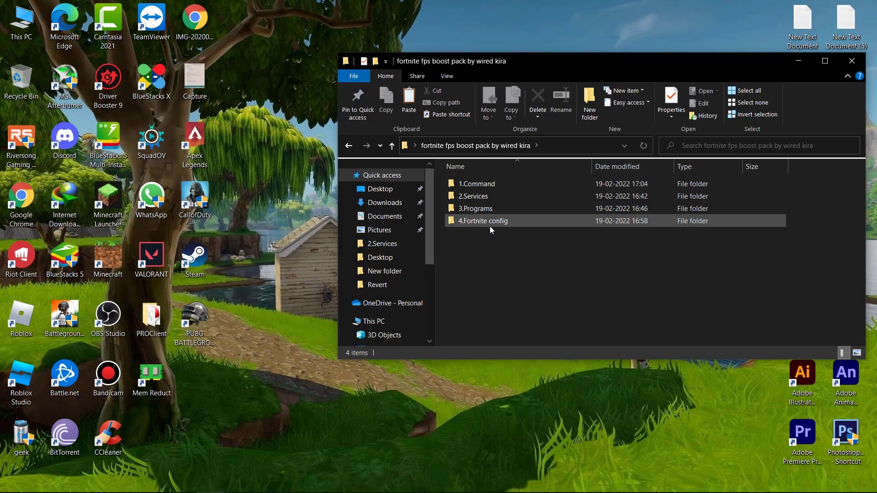
Open the Med end folder inside 4.Fortnite config.
double_click(489, 226)
left_click_drag(491, 248, 476, 184)
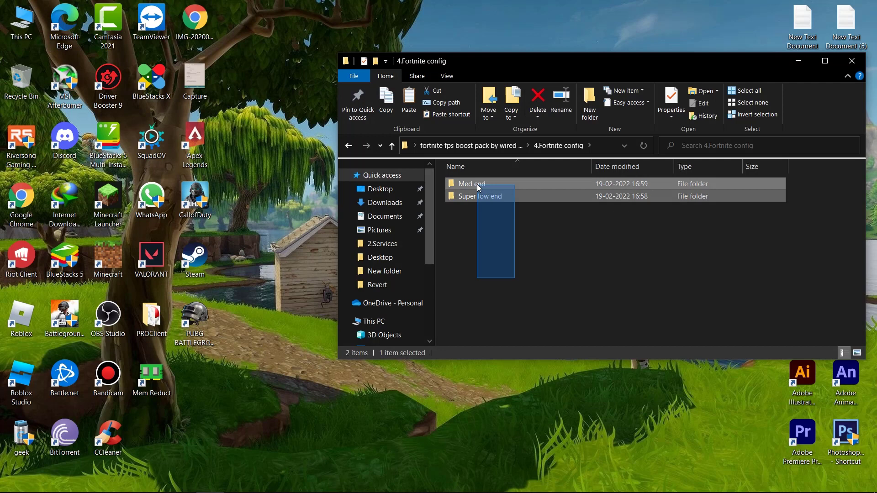
left_click_drag(480, 273, 493, 217)
double_click(475, 187)
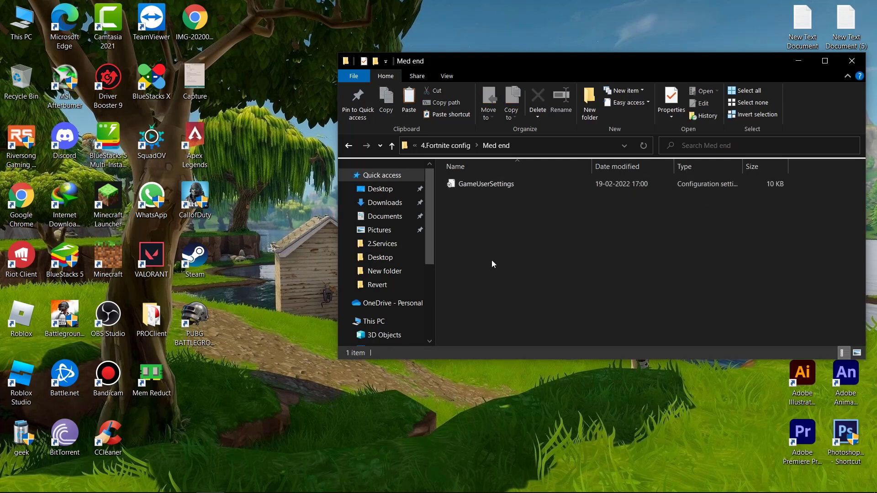
Copy the Med end GameUserSettings file and close File Explorer.
left_click(498, 185)
right_click(499, 183)
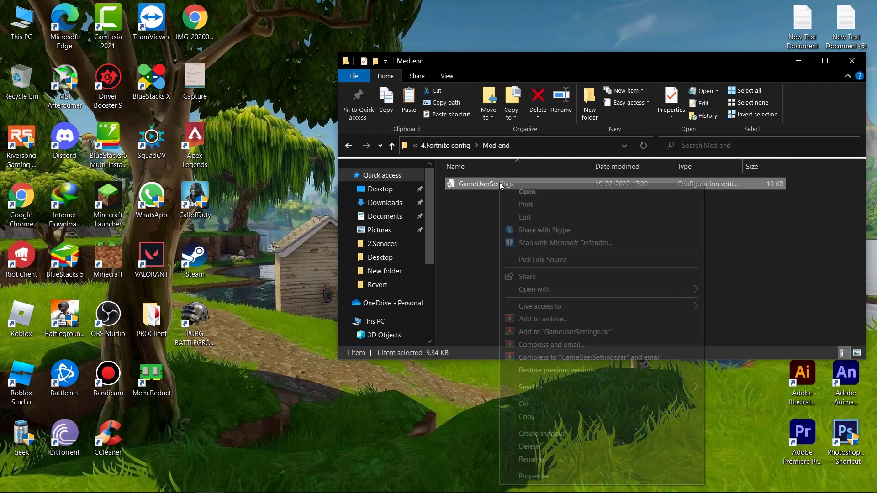
left_click(545, 414)
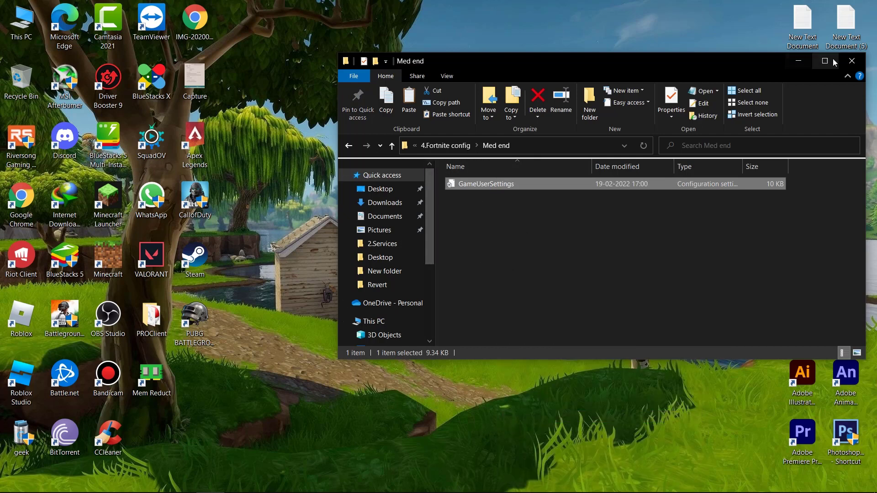
left_click(851, 62)
Go to %localappdata%\FortniteGame\Saved\Config\WindowsClient.
key("super+r")
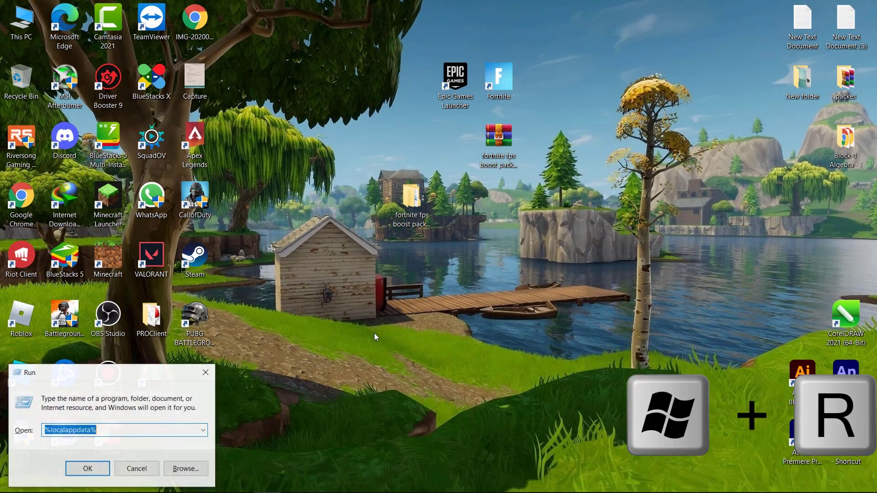
type("%lo")
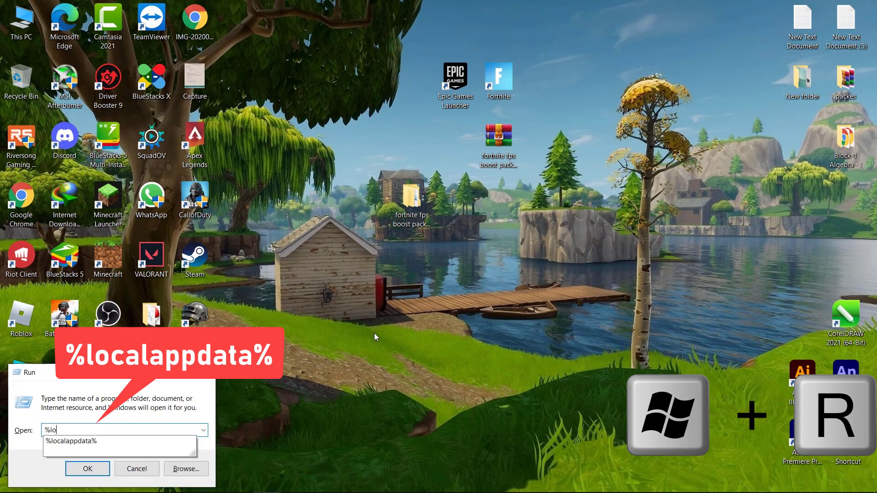
type("calappda")
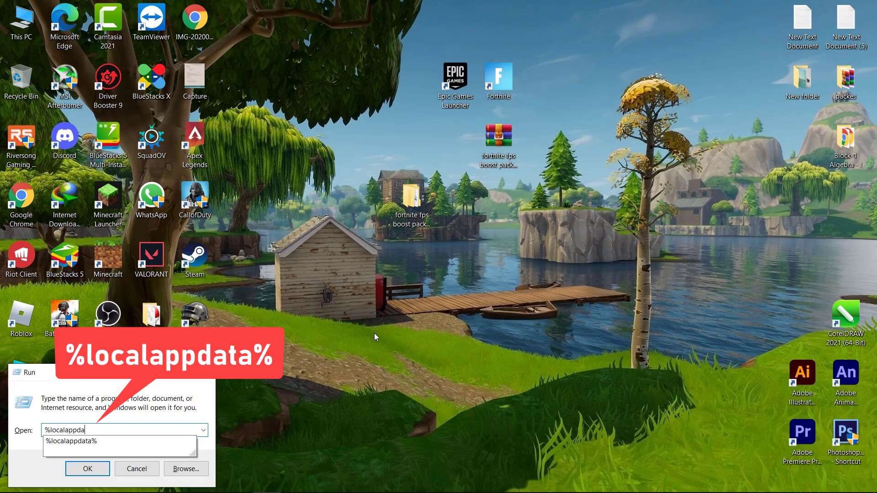
type("%")
key("Return")
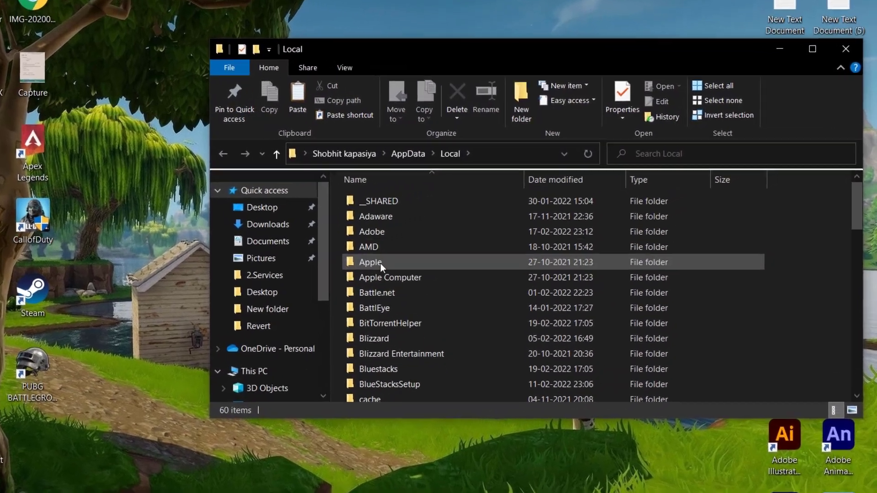
scroll(380, 263, "down", 3)
scroll(335, 262, "down", 3)
scroll(313, 304, "down", 3)
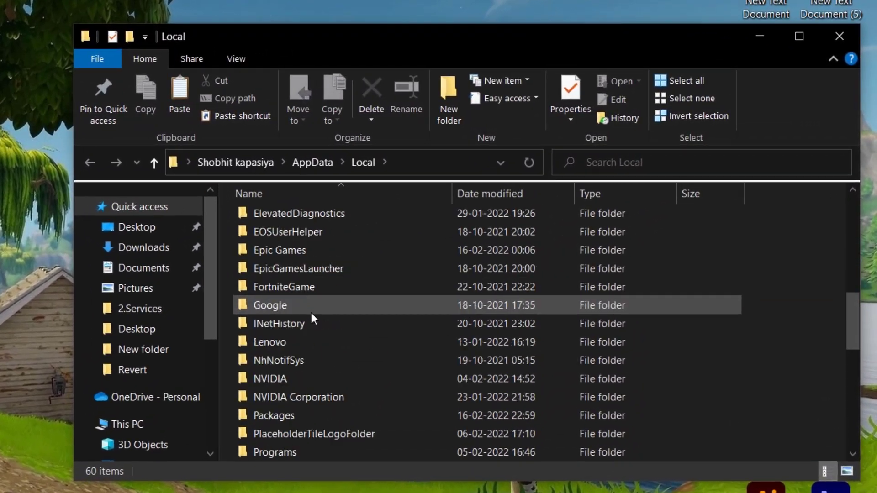
double_click(279, 287)
double_click(313, 216)
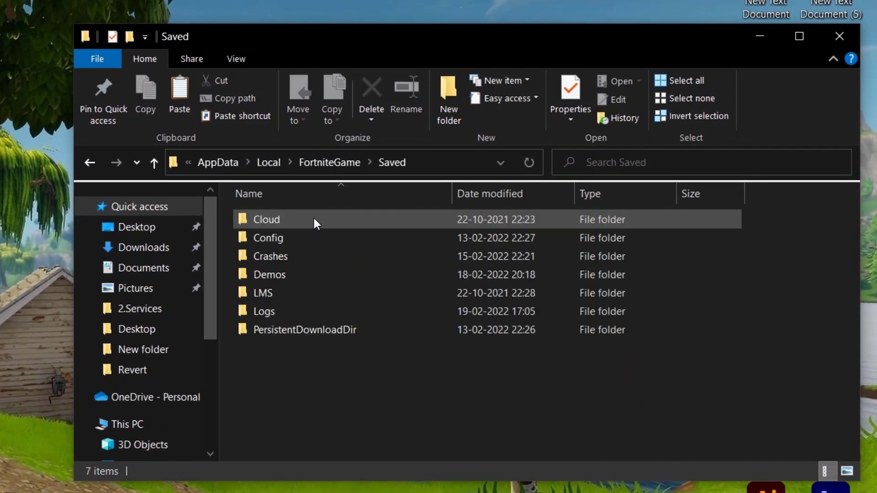
double_click(293, 237)
double_click(327, 241)
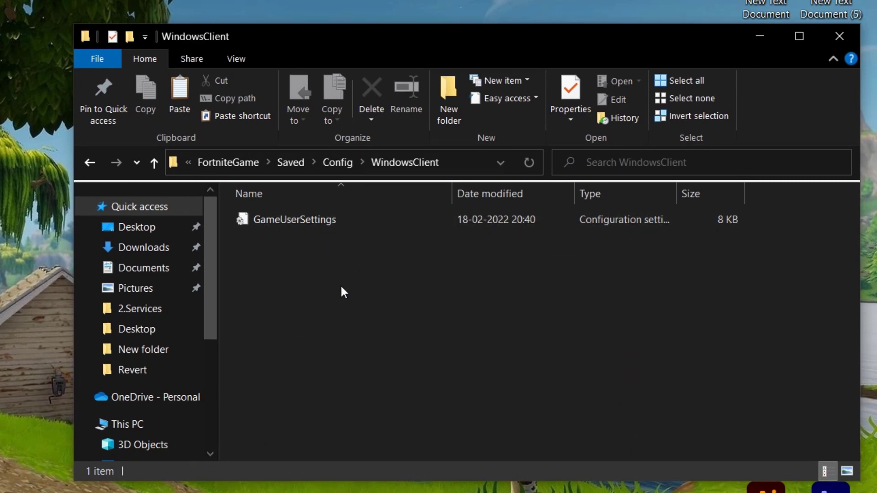
Move the original GameUserSettings to the desktop and paste in the Med end copy.
left_click(354, 220)
left_click_drag(350, 225, 216, 6)
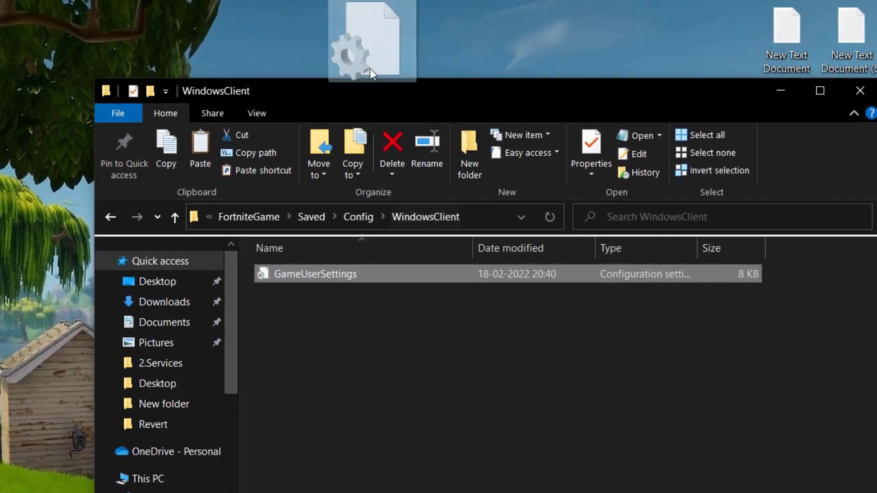
left_click_drag(233, 47, 233, 46)
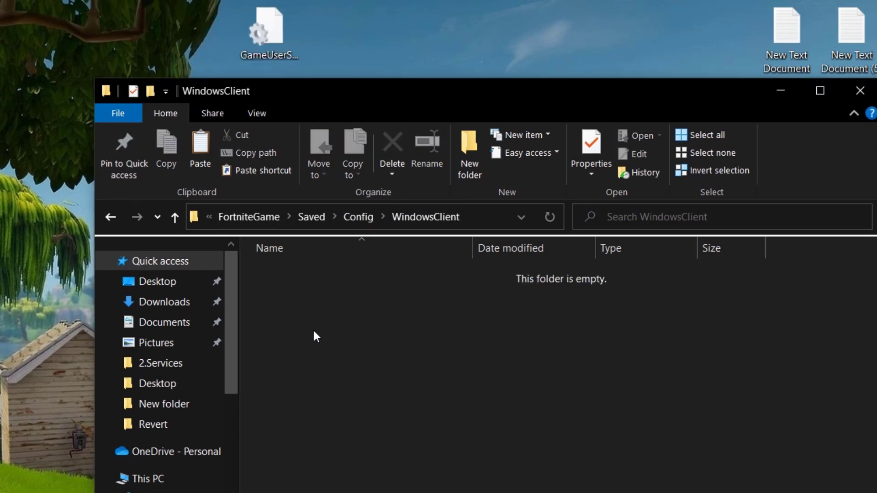
right_click(321, 294)
left_click(364, 416)
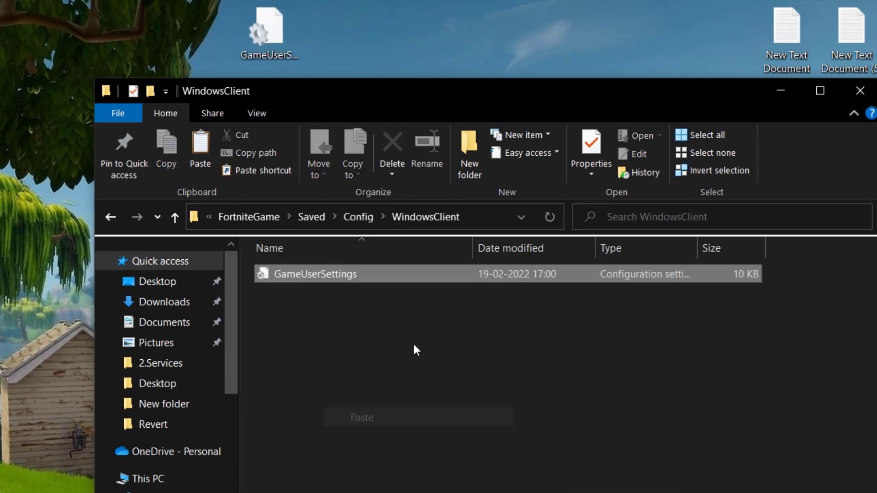
Mark the new GameUserSettings file as read-only in its Properties.
right_click(335, 274)
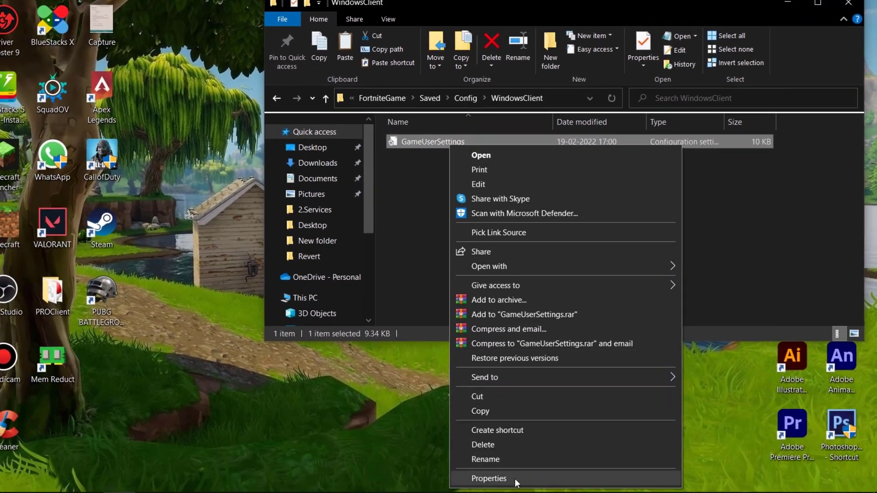
left_click(486, 483)
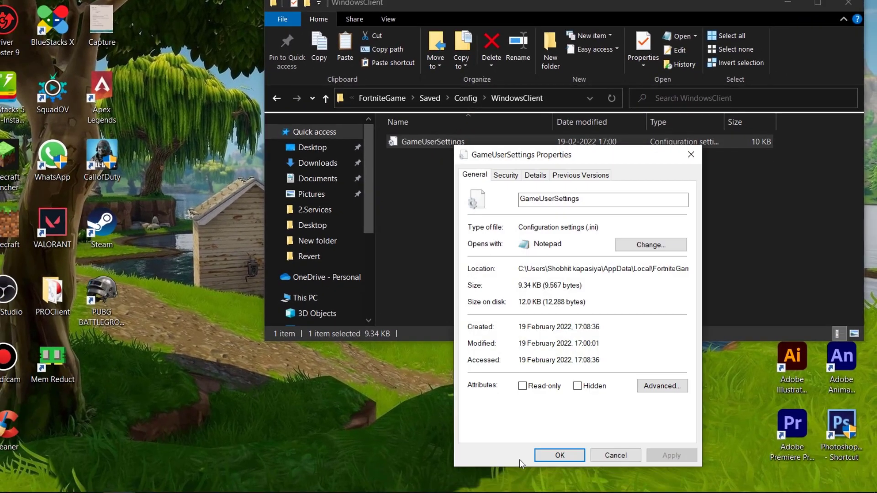
left_click(535, 387)
left_click(672, 455)
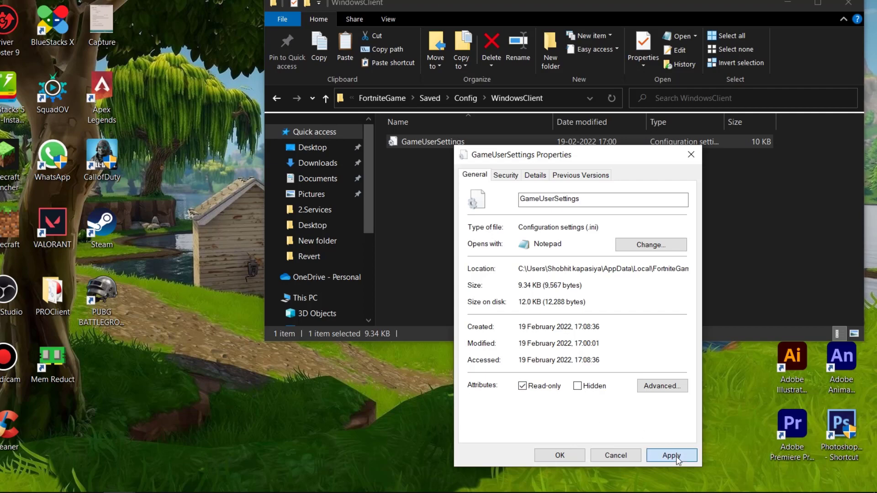
left_click(560, 455)
Close File Explorer, refresh the desktop, and restart Windows from the Start power menu.
left_click(851, 50)
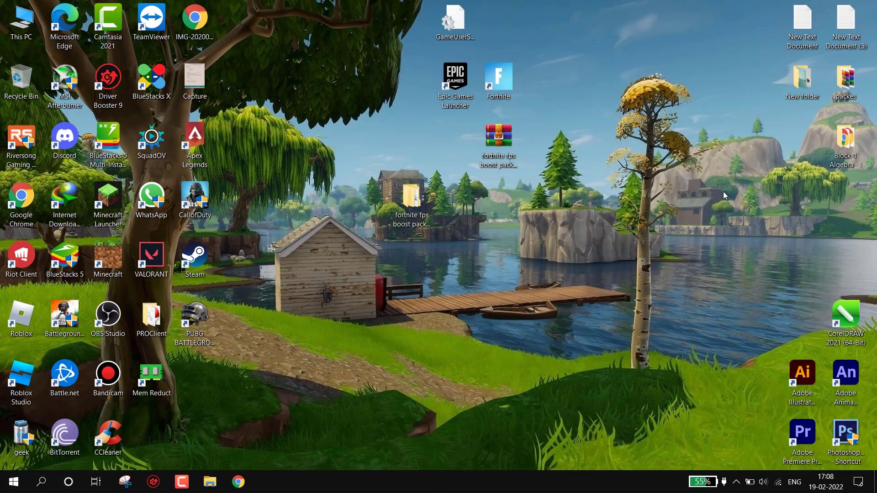
right_click(376, 234)
left_click(394, 290)
left_click(14, 482)
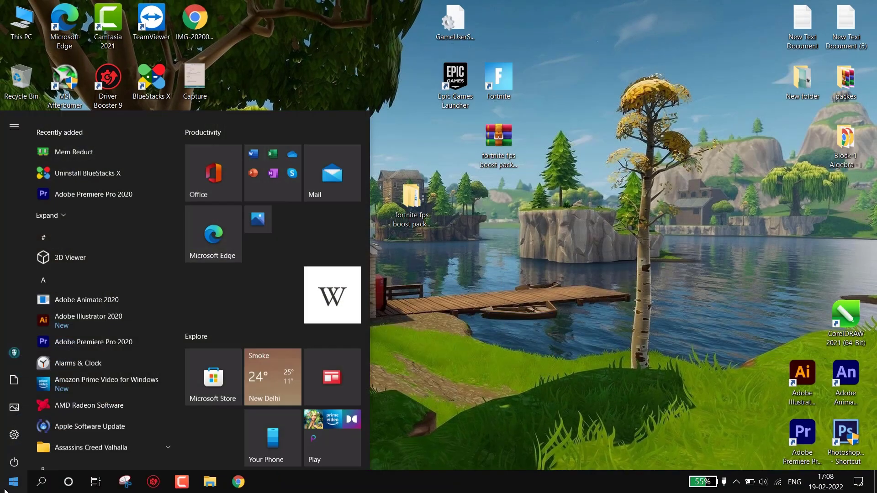
left_click(14, 121)
left_click(39, 456)
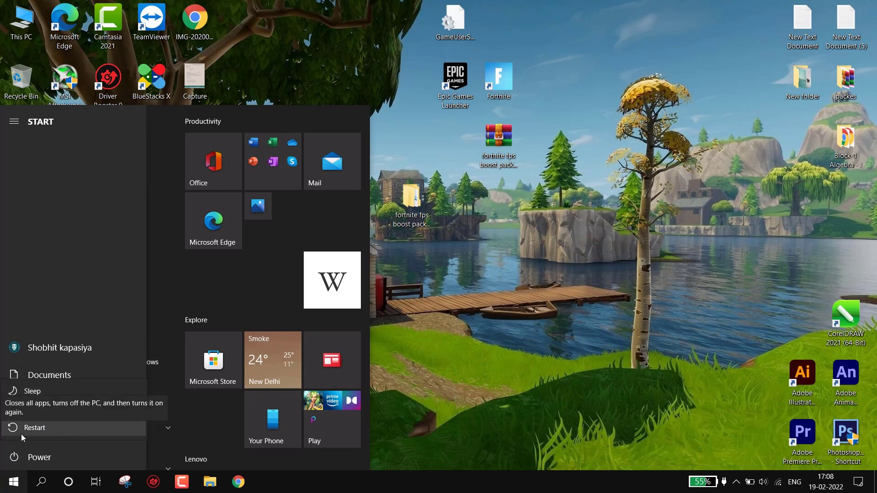